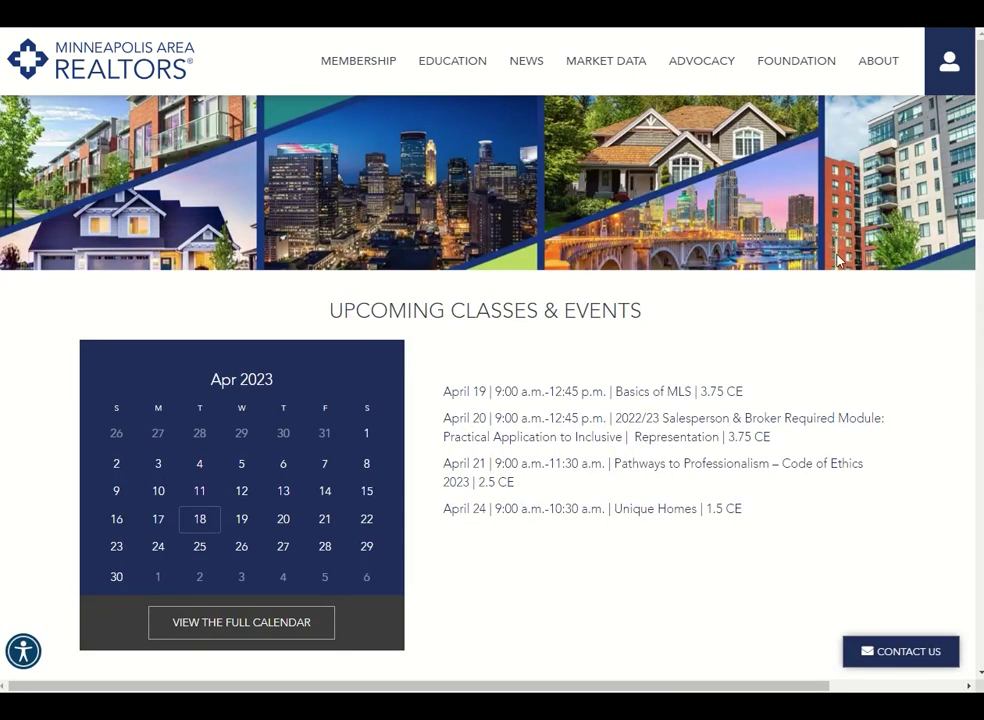
Go to the MAR Member Portal login page from the site's account menu
{"action": "left_click", "coordinate": [948, 62]}
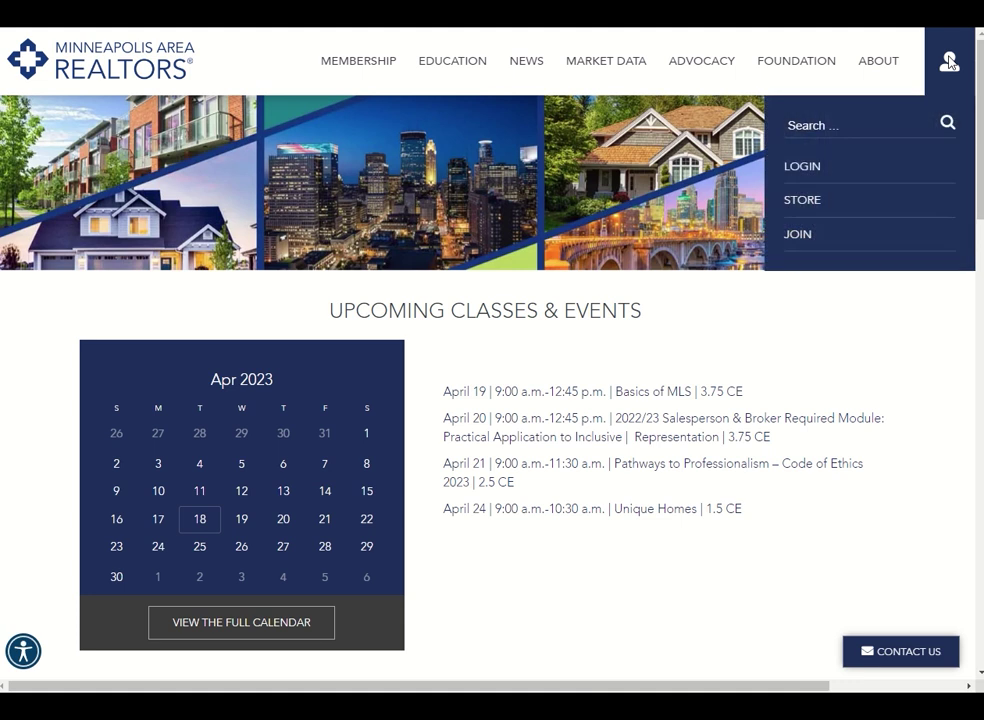
{"action": "left_click", "coordinate": [804, 168]}
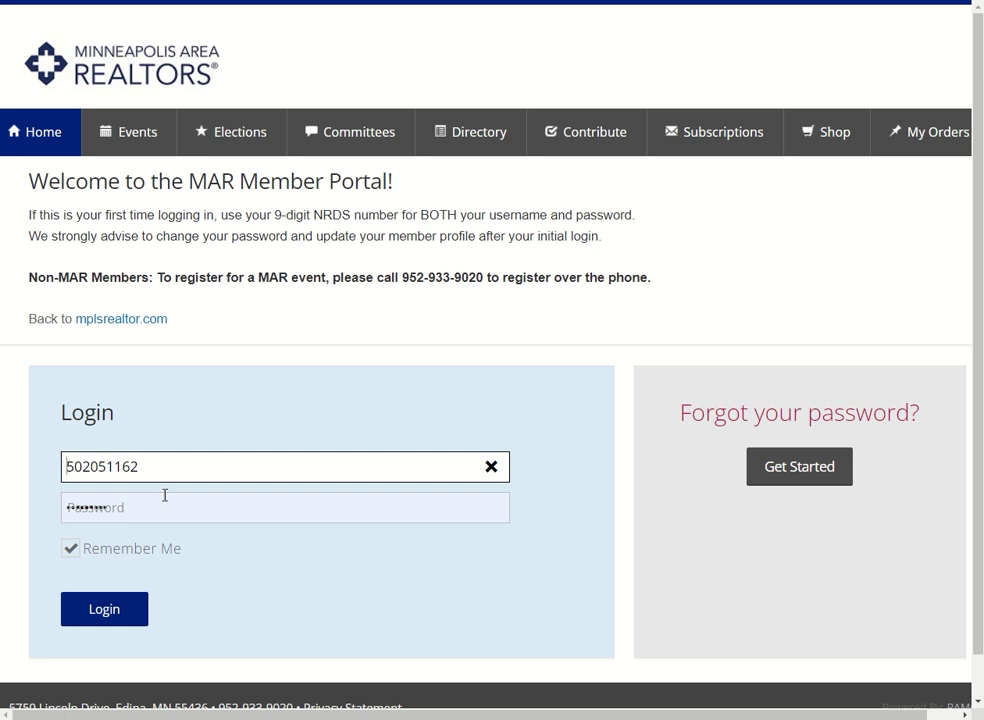
Log in with the autofilled member number and password
{"action": "left_click", "coordinate": [104, 609]}
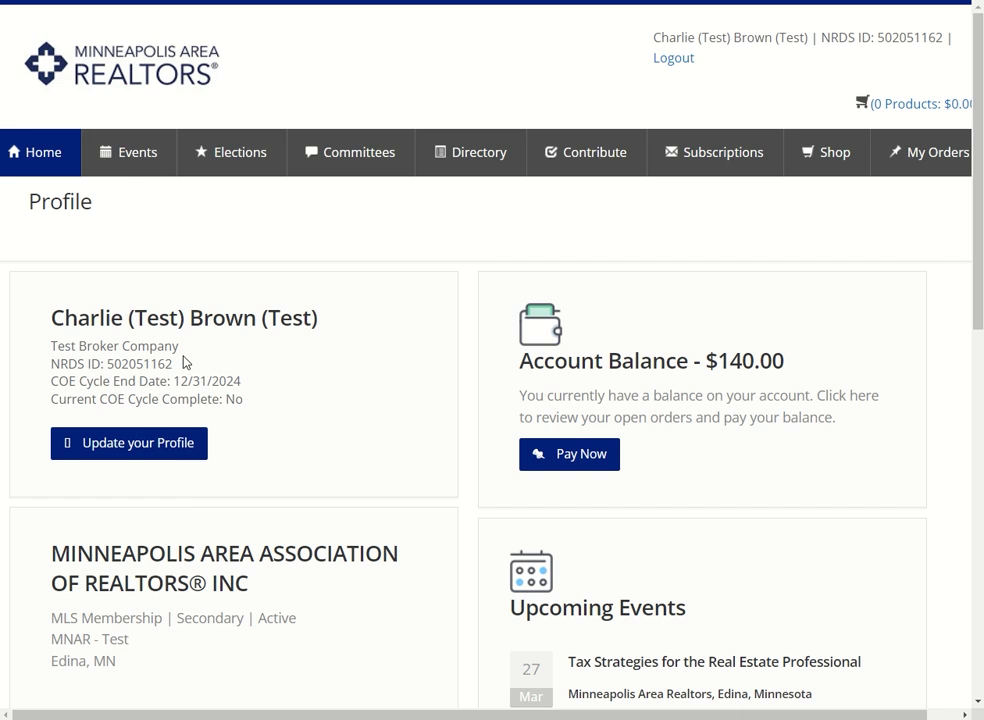
Open Update your Profile and review the Contact Information fields and Sections list
{"action": "left_click", "coordinate": [133, 455]}
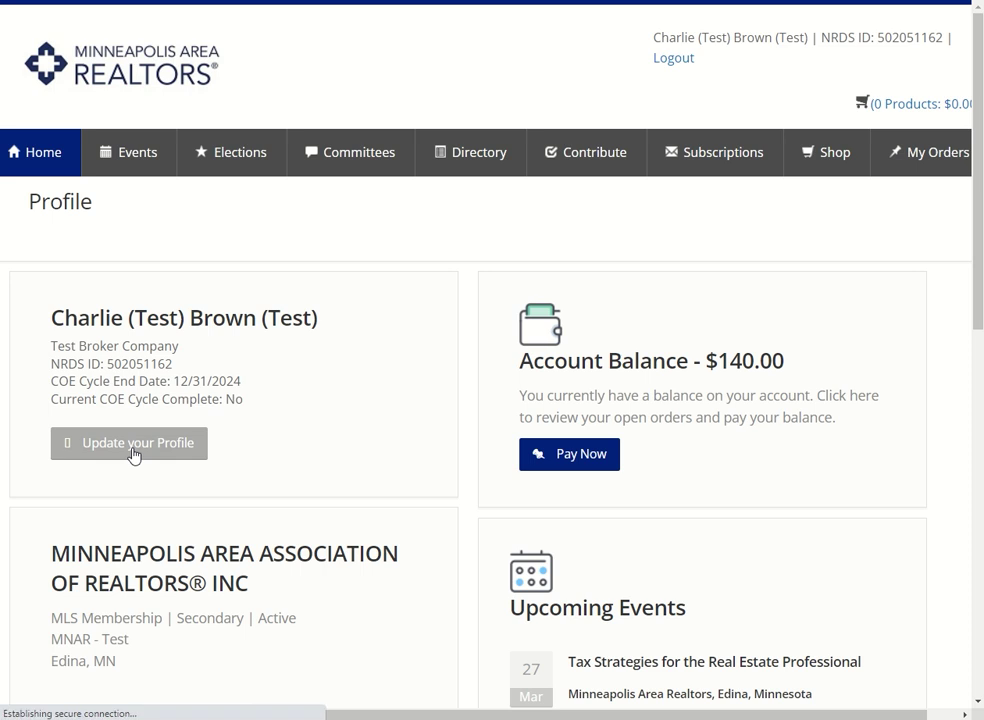
{"action": "scroll", "coordinate": [347, 441], "scroll_direction": "down", "scroll_amount": 2}
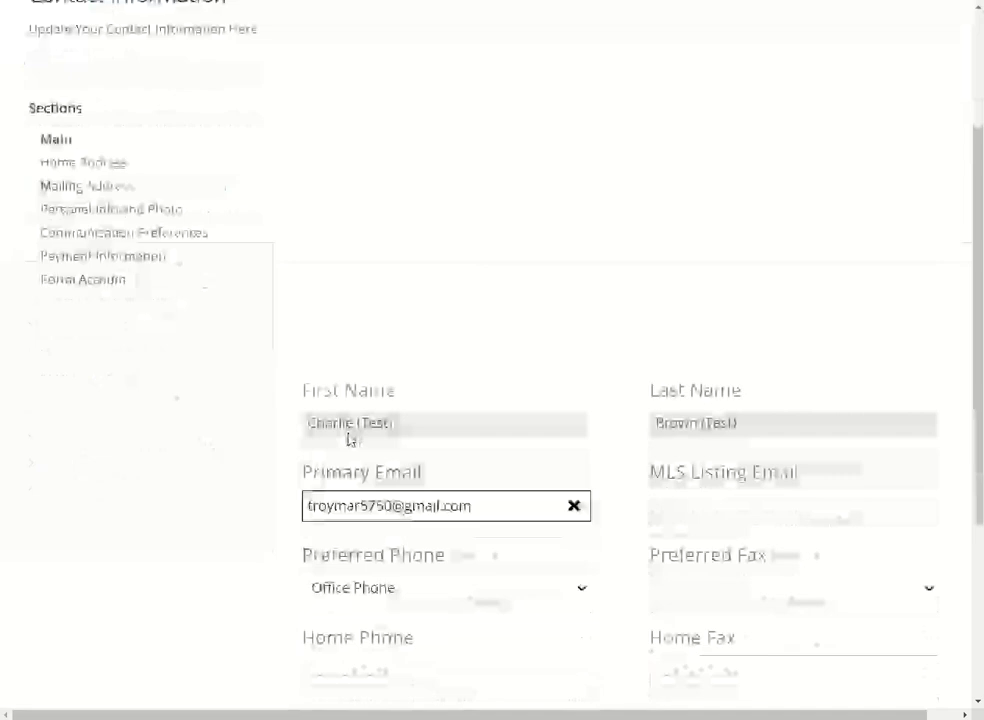
{"action": "left_click_drag", "start_coordinate": [483, 468], "coordinate": [257, 481]}
{"action": "scroll", "coordinate": [257, 481], "scroll_direction": "down", "scroll_amount": 2}
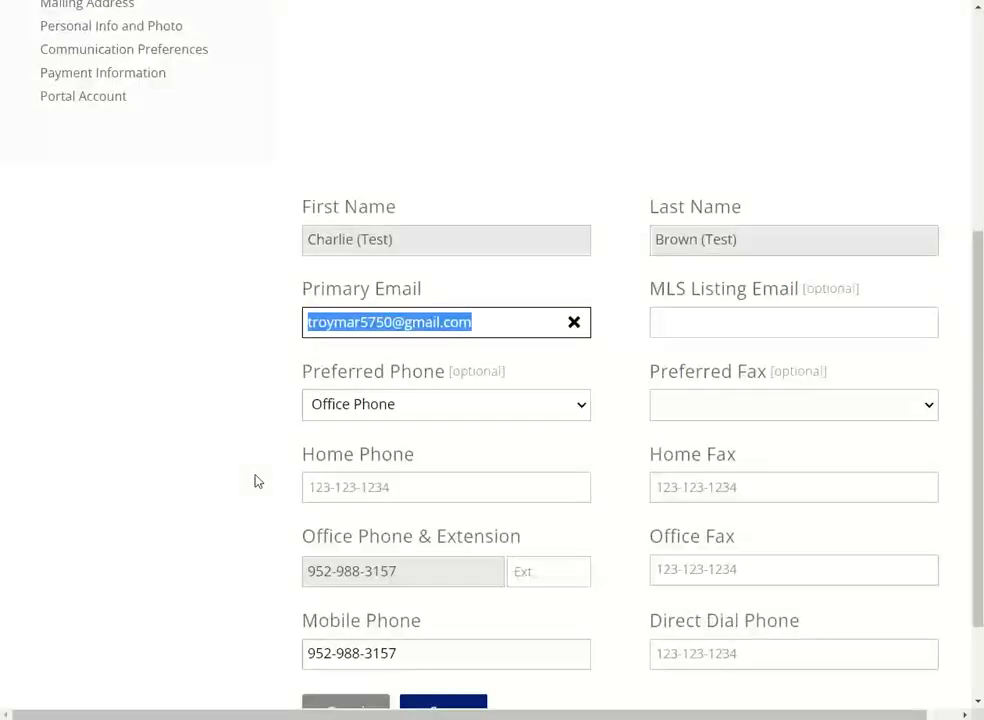
{"action": "scroll", "coordinate": [257, 481], "scroll_direction": "down", "scroll_amount": 2}
{"action": "left_click_drag", "start_coordinate": [463, 529], "coordinate": [248, 512]}
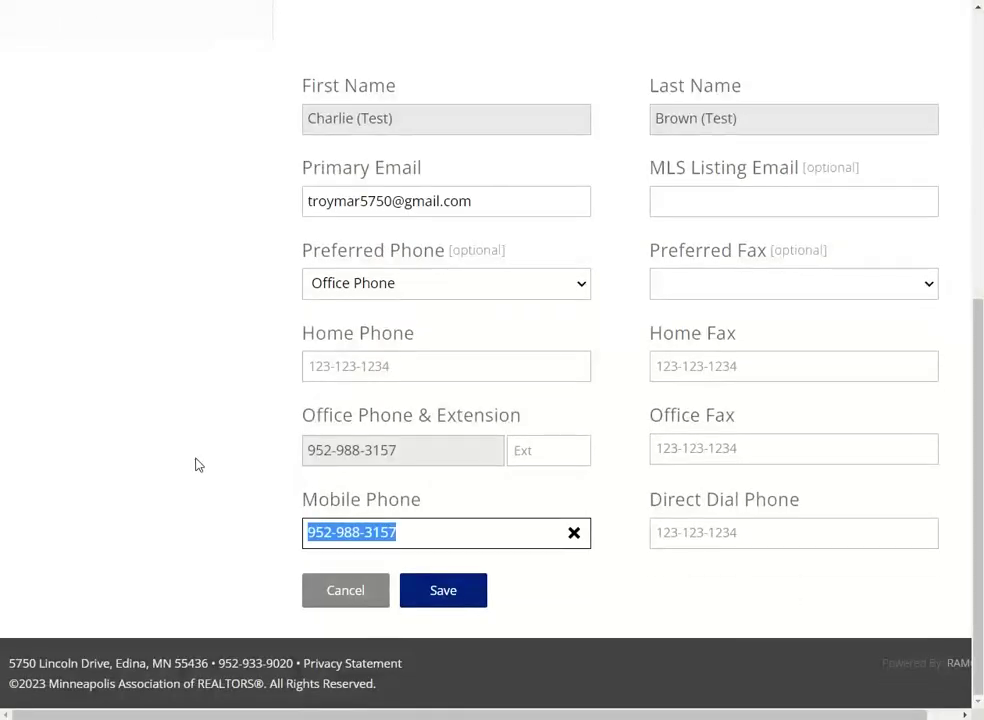
{"action": "scroll", "coordinate": [197, 464], "scroll_direction": "up", "scroll_amount": 4}
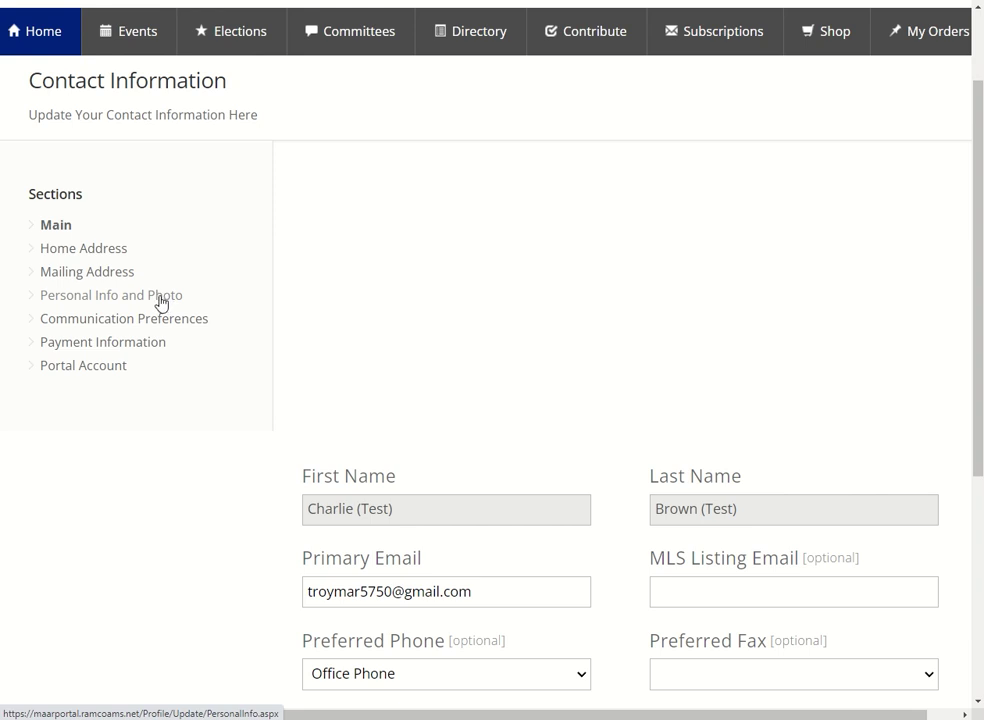
Save the Payment Information section of the profile with Update Profile
{"action": "left_click", "coordinate": [120, 348]}
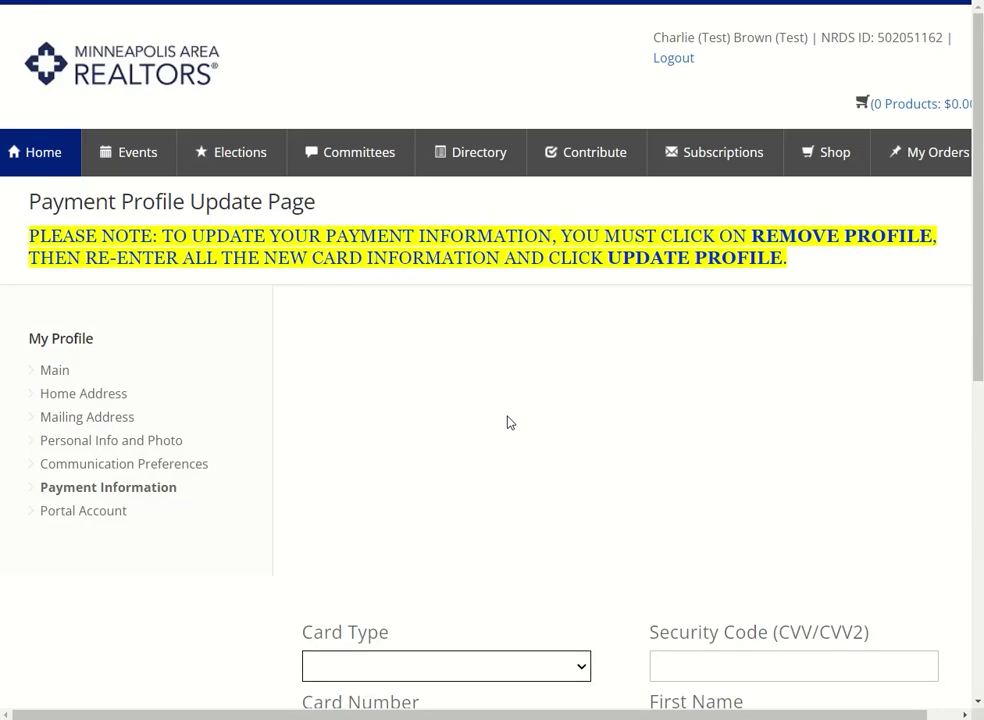
{"action": "scroll", "coordinate": [508, 421], "scroll_direction": "down", "scroll_amount": 2}
{"action": "scroll", "coordinate": [714, 351], "scroll_direction": "down", "scroll_amount": 1}
{"action": "scroll", "coordinate": [714, 351], "scroll_direction": "down", "scroll_amount": 1}
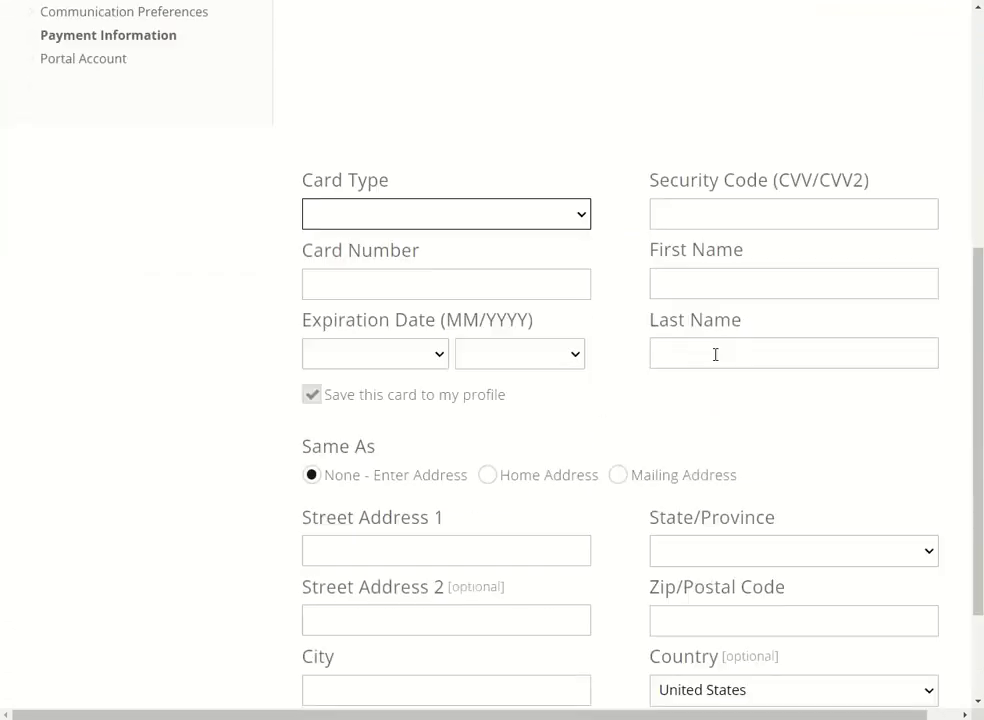
{"action": "scroll", "coordinate": [641, 235], "scroll_direction": "down", "scroll_amount": 1}
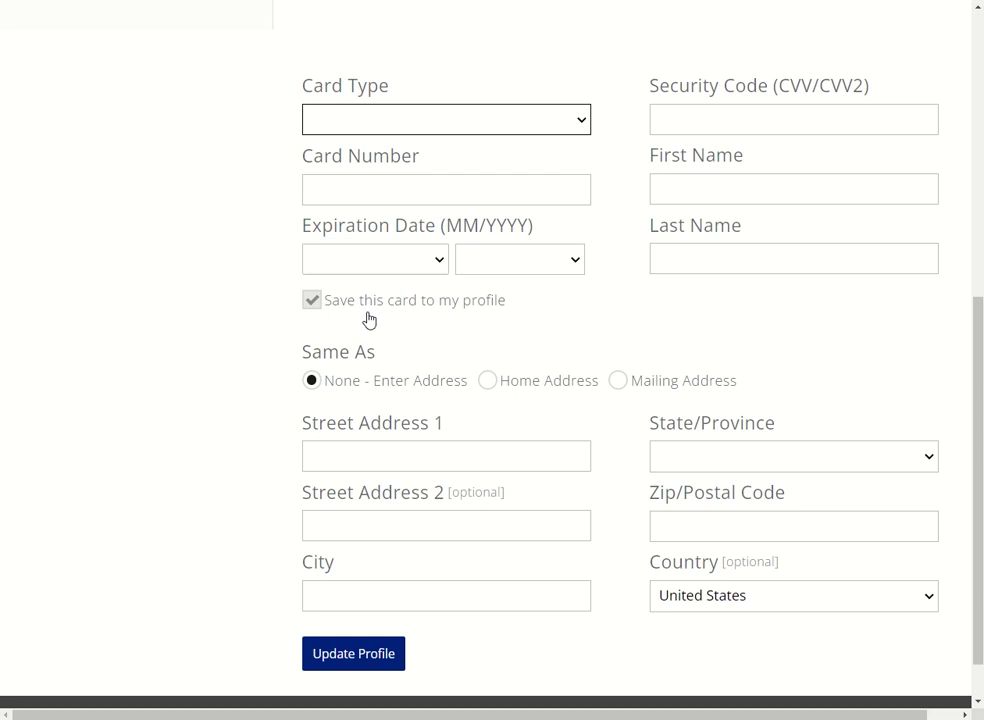
{"action": "left_click", "coordinate": [390, 658]}
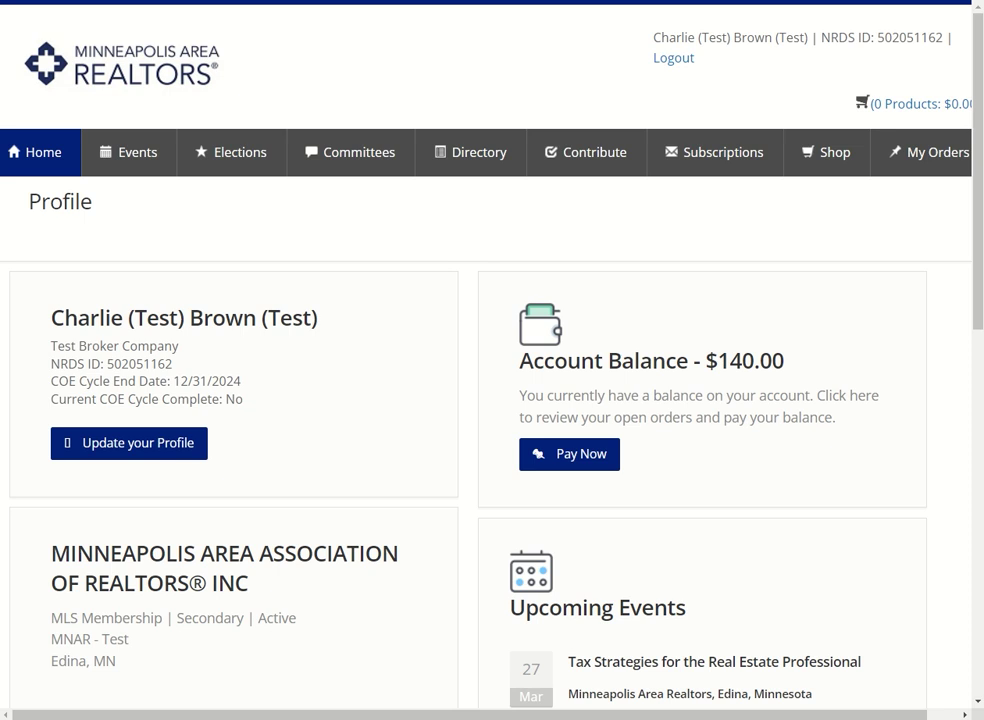
Use Pay Now to list open orders and select the $140.00 Q2 MLS Access Fee order
{"action": "left_click", "coordinate": [580, 464]}
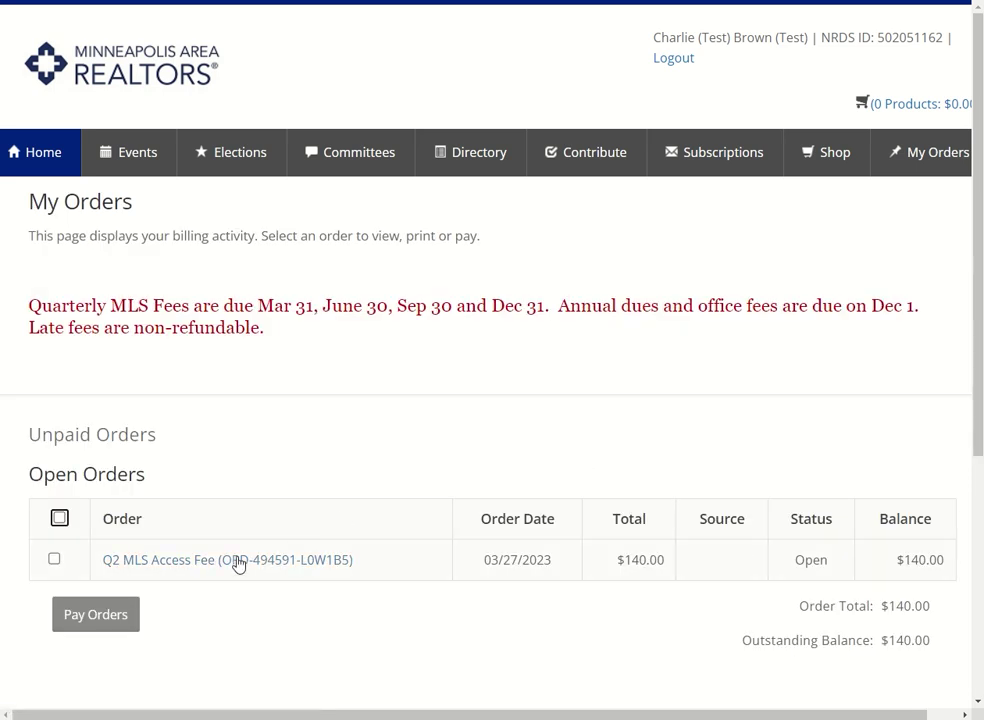
{"action": "left_click", "coordinate": [236, 562]}
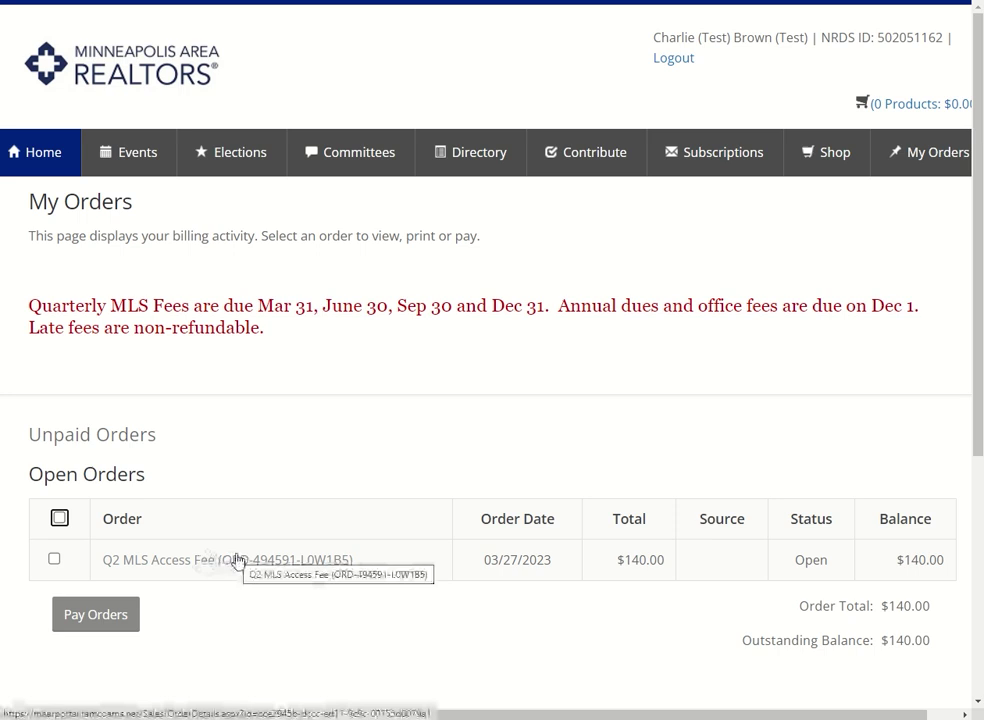
{"action": "left_click", "coordinate": [55, 560]}
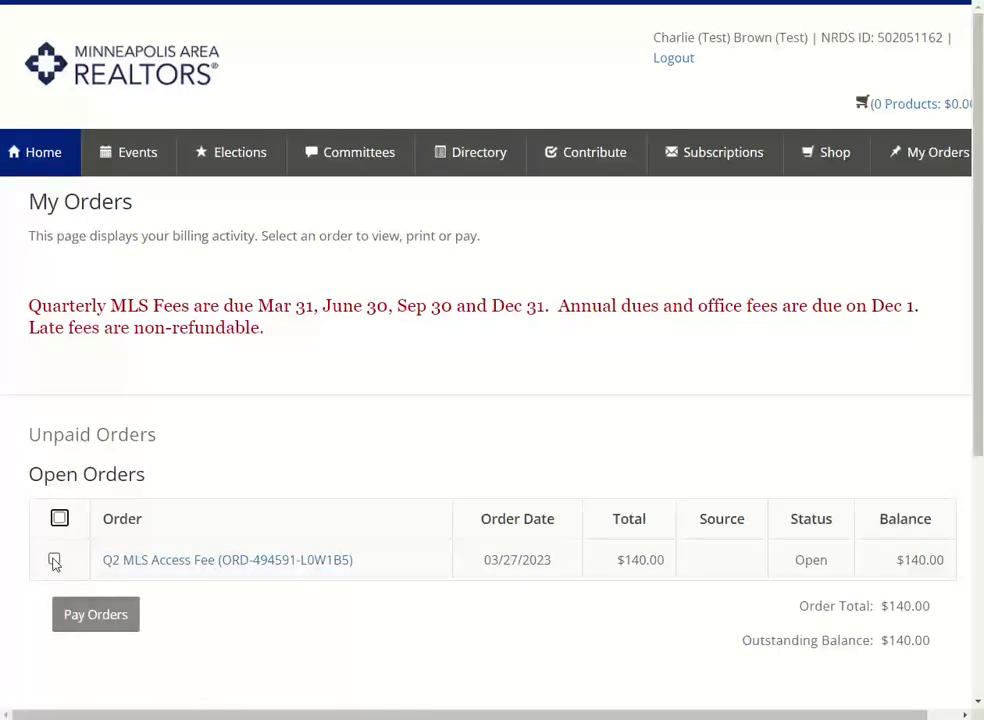
Start paying the order with a Visa card, entering the card's security code and number
{"action": "left_click", "coordinate": [95, 616]}
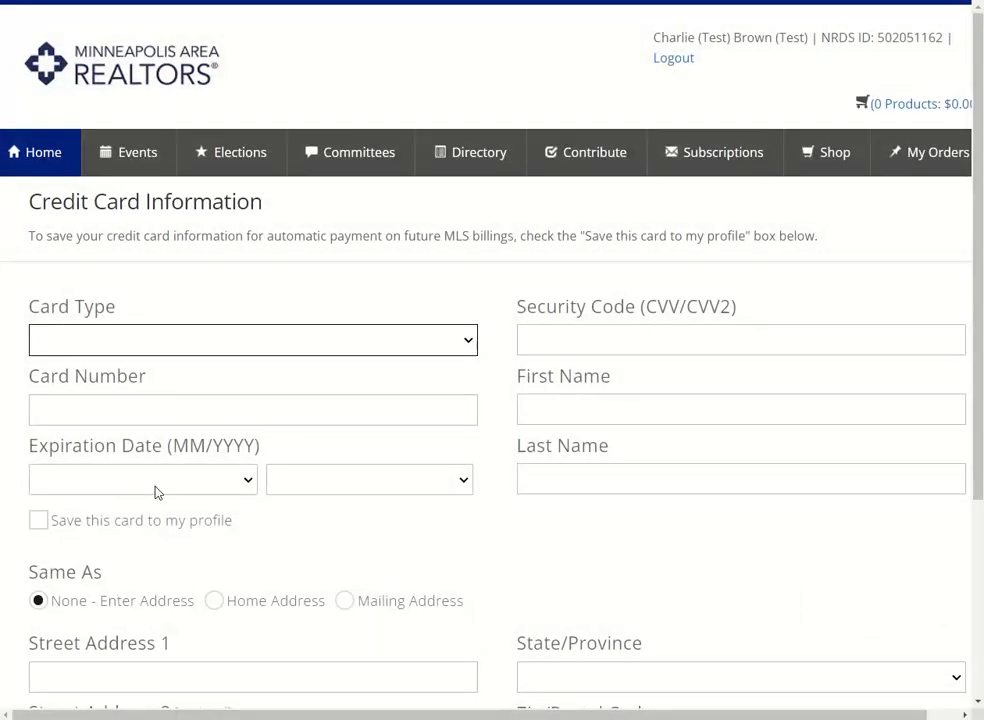
{"action": "left_click", "coordinate": [138, 345]}
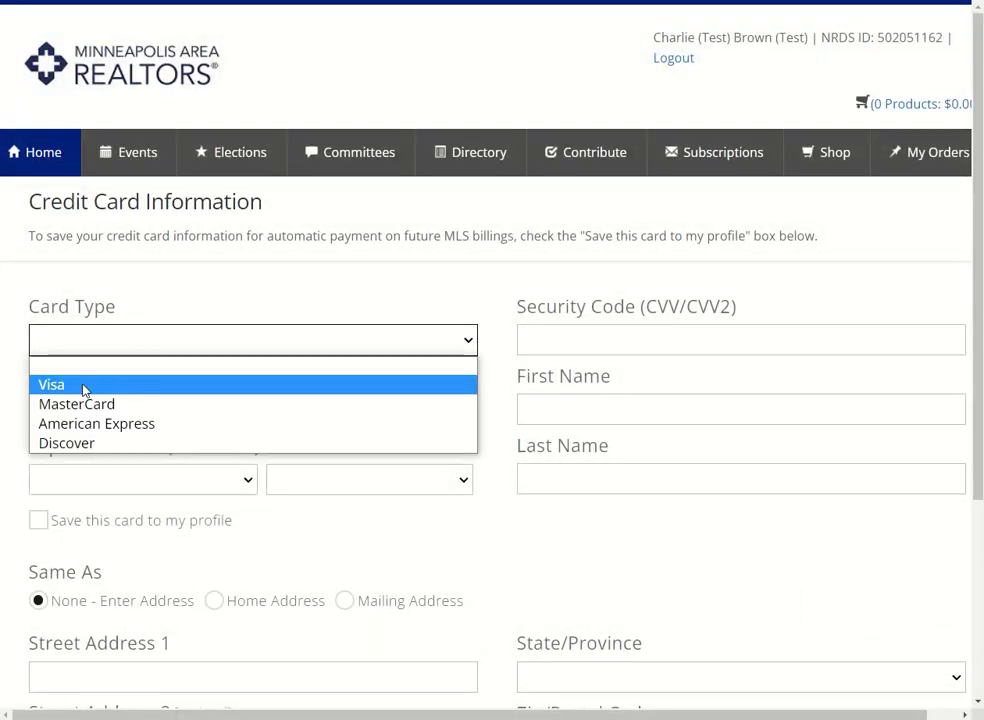
{"action": "left_click", "coordinate": [84, 387]}
{"action": "left_click", "coordinate": [540, 333]}
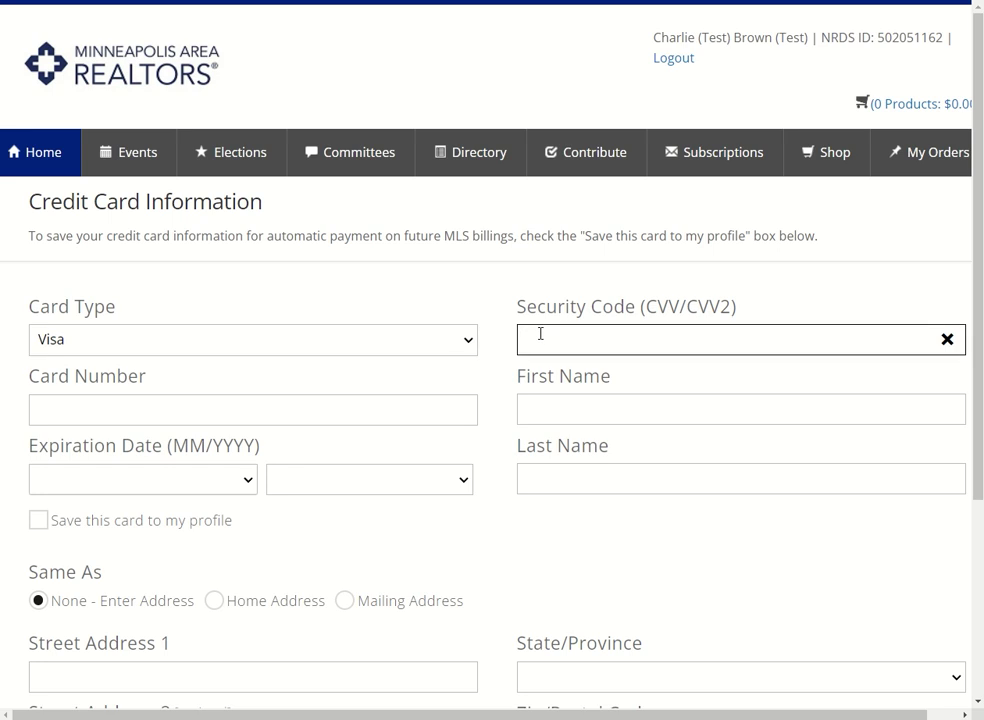
{"action": "type", "text": "12"}
{"action": "type", "text": "3"}
{"action": "left_click", "coordinate": [392, 414]}
{"action": "type", "text": "111122223333"}
Set the card expiration to January 2024 and enter the cardholder's first and last name
{"action": "key", "text": "Tab"}
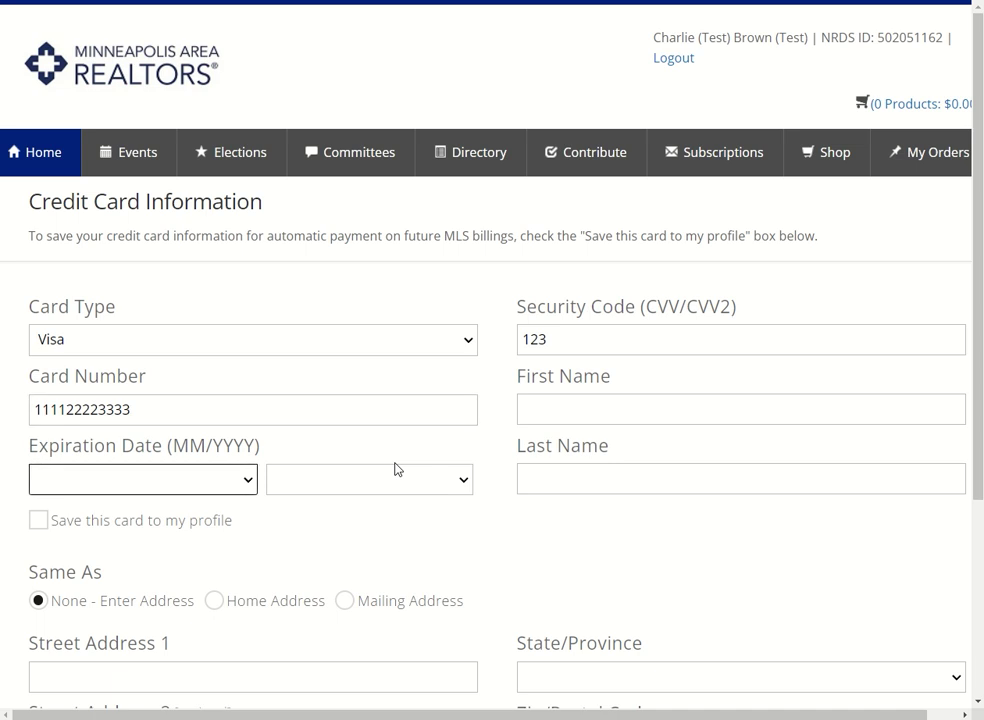
{"action": "key", "text": "Down"}
{"action": "key", "text": "Tab"}
{"action": "key", "text": "Down"}
{"action": "key", "text": "Tab"}
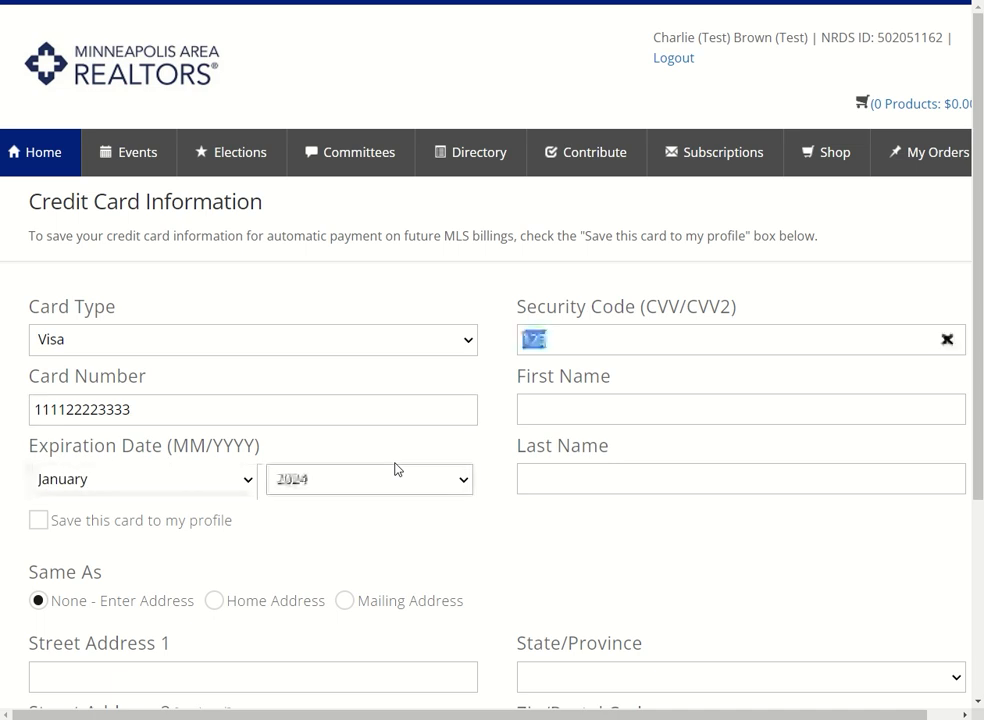
{"action": "key", "text": "Tab"}
{"action": "type", "text": "Charlie"}
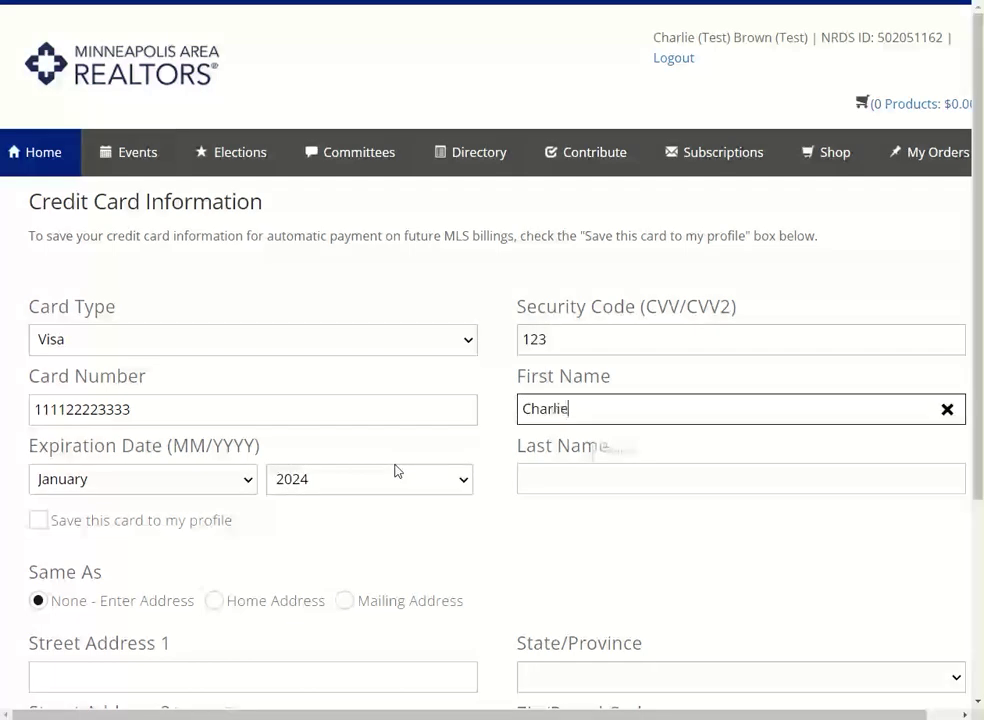
{"action": "key", "text": "Tab"}
{"action": "type", "text": "Brown"}
{"action": "key", "text": "Tab"}
Fill in the billing address and continue to the Payment Submission review
{"action": "scroll", "coordinate": [178, 553], "scroll_direction": "down", "scroll_amount": 1}
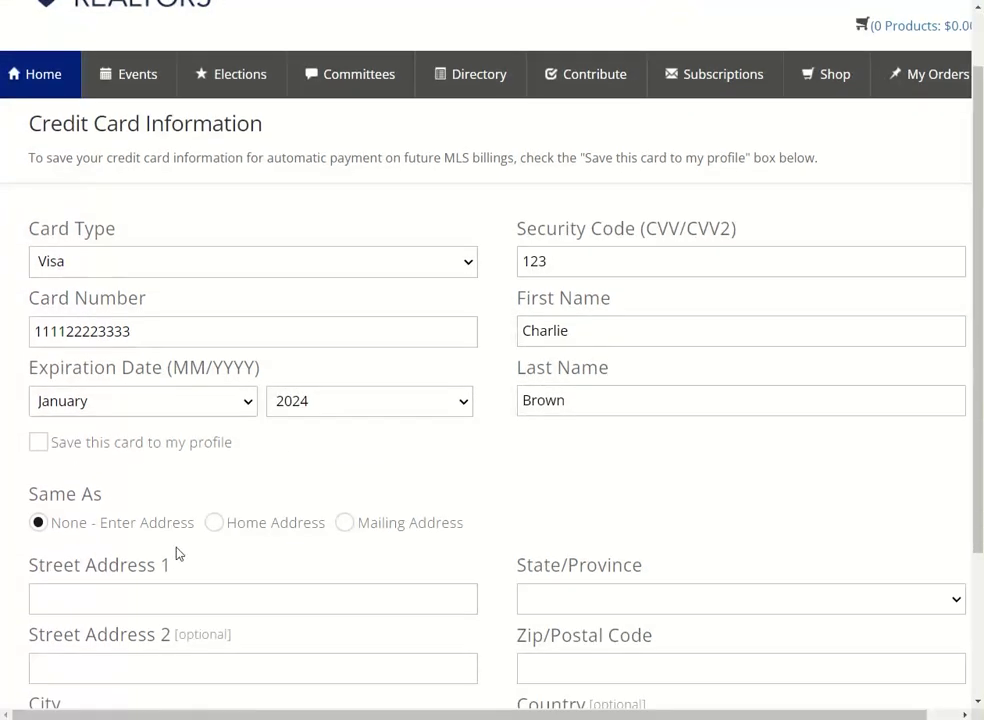
{"action": "left_click", "coordinate": [165, 433]}
{"action": "scroll", "coordinate": [283, 417], "scroll_direction": "down", "scroll_amount": 3}
{"action": "left_click", "coordinate": [255, 597]}
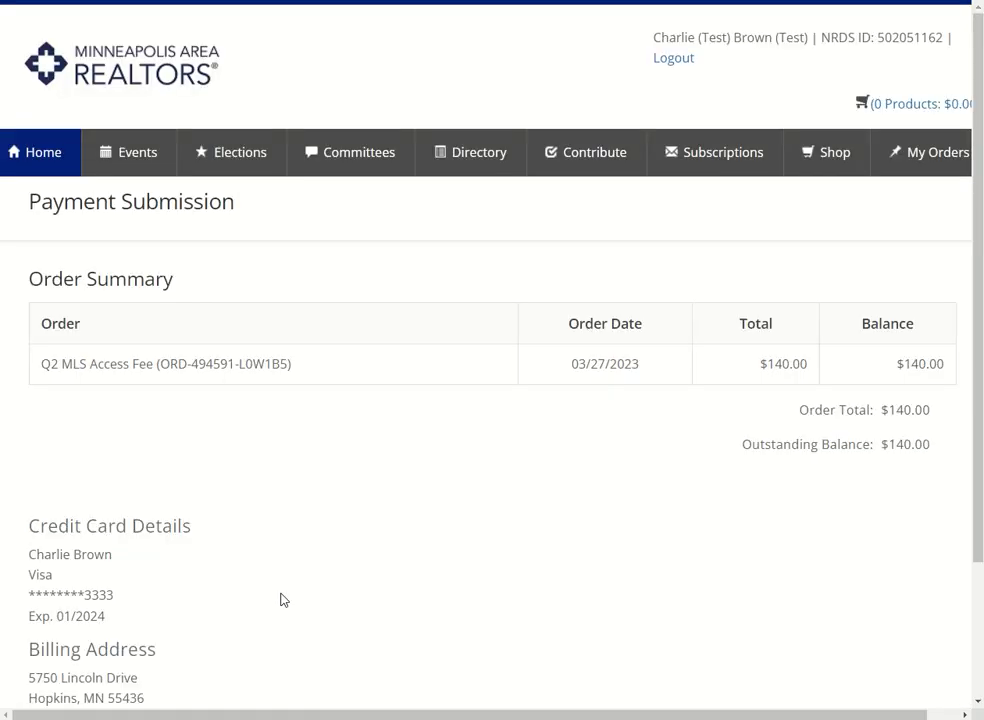
{"action": "scroll", "coordinate": [283, 600], "scroll_direction": "down", "scroll_amount": 3}
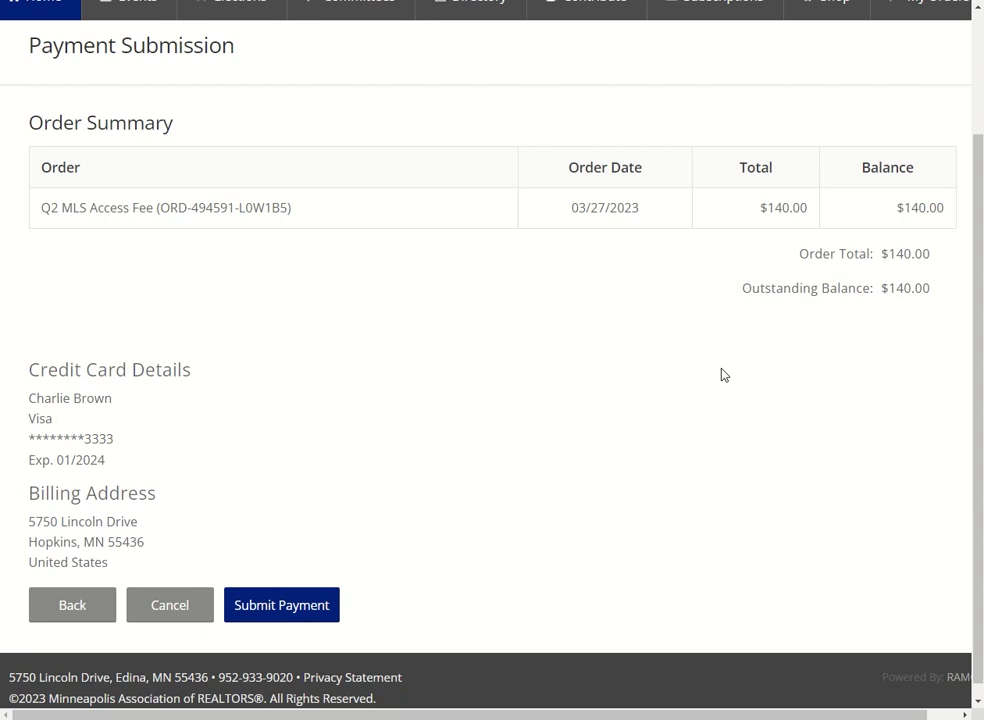
Submit the $140 Q2 MLS Access Fee payment
{"action": "left_click", "coordinate": [293, 620]}
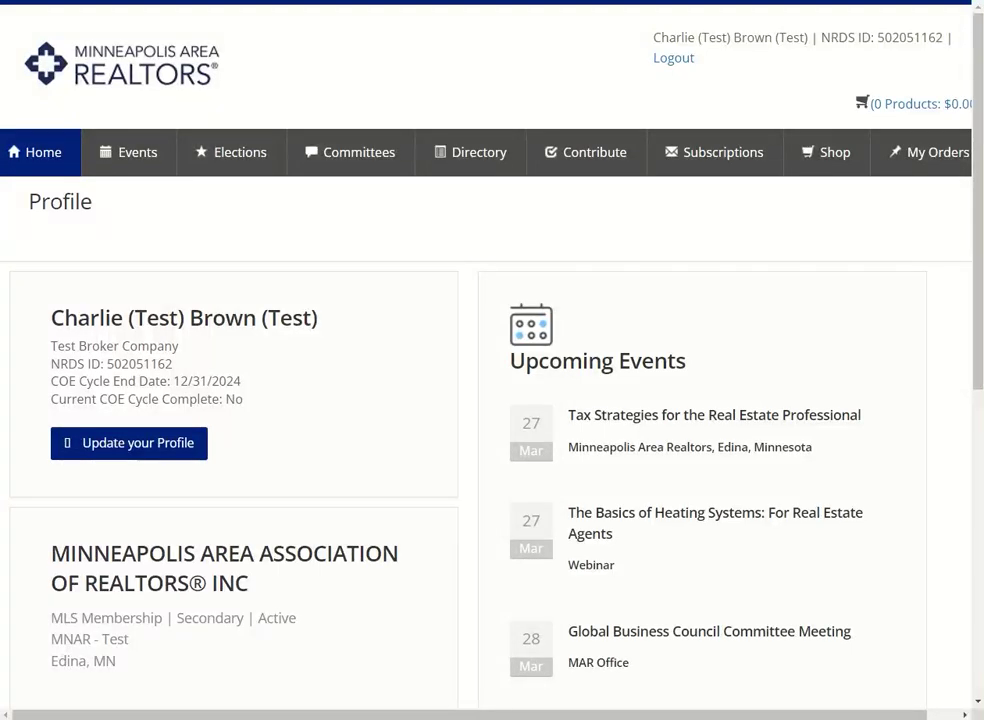
{"action": "mouse_move", "coordinate": [129, 152]}
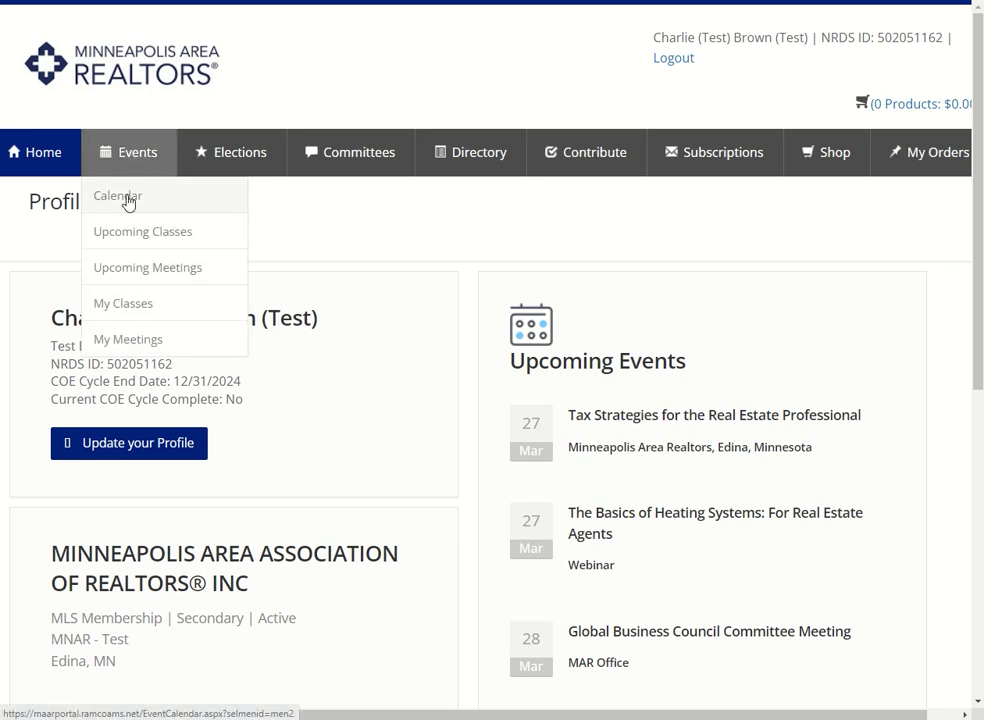
Open the events calendar and switch from day view to week view
{"action": "left_click", "coordinate": [128, 198]}
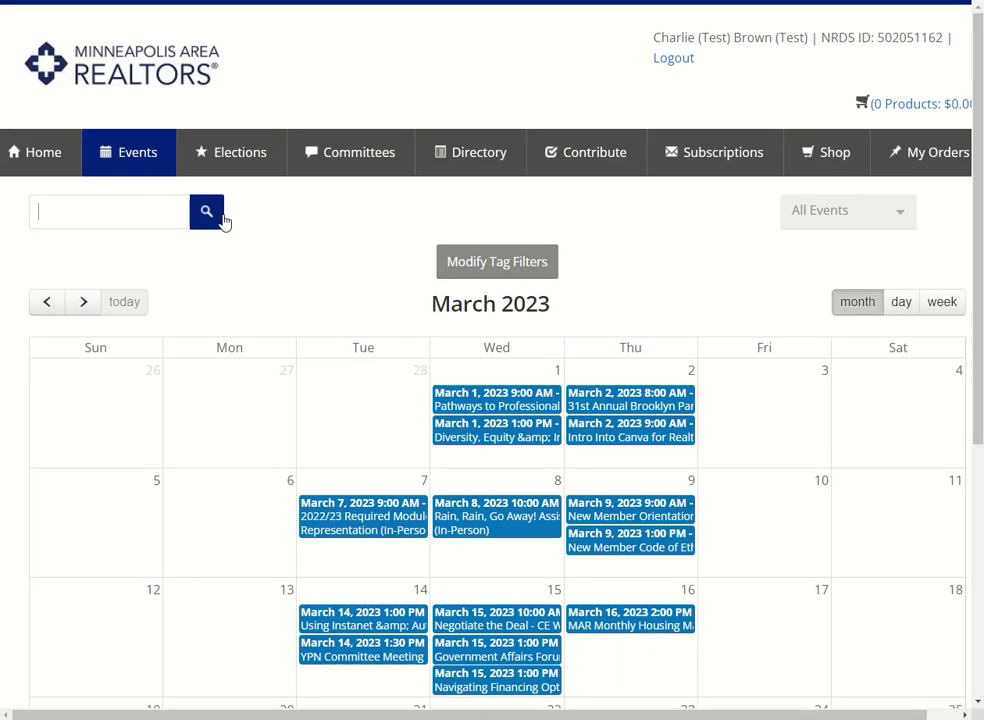
{"action": "left_click", "coordinate": [901, 304]}
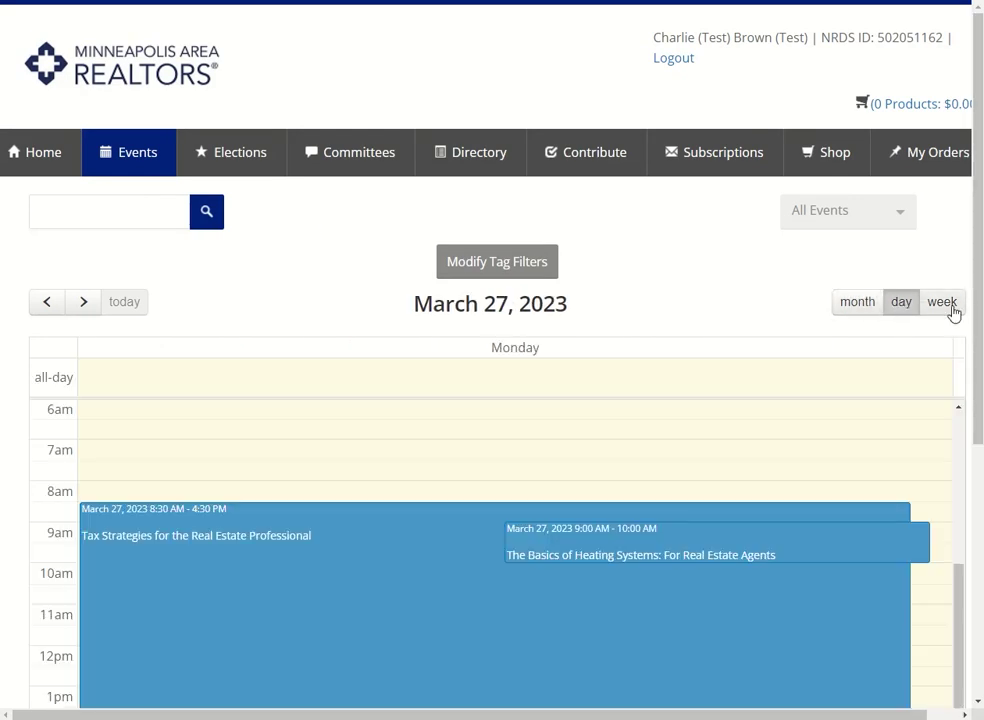
{"action": "left_click", "coordinate": [948, 304]}
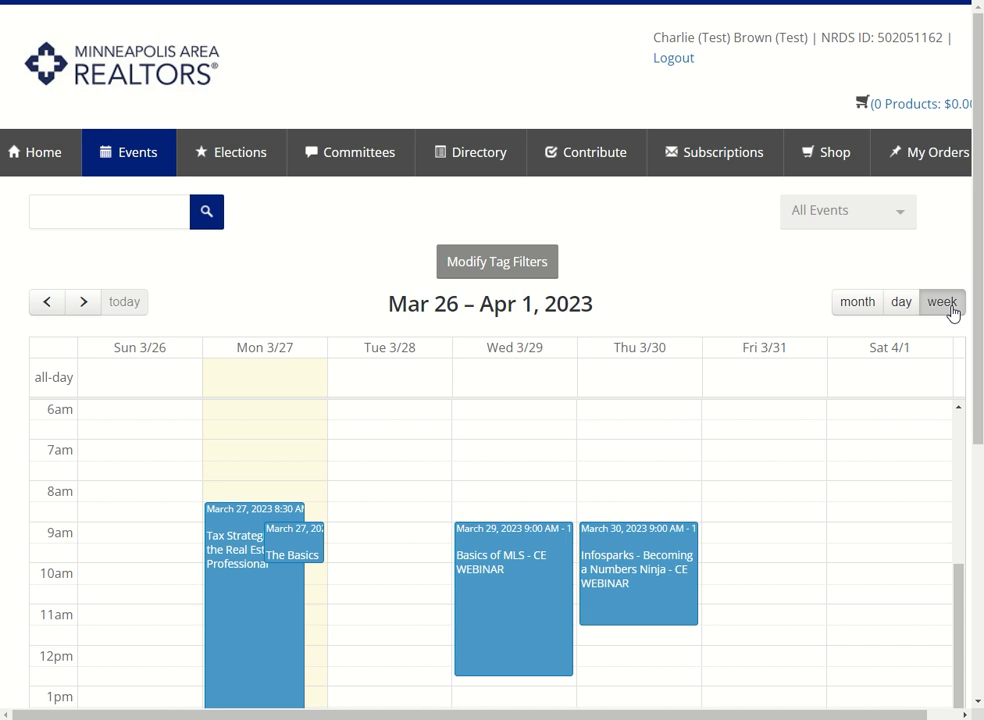
{"action": "scroll", "coordinate": [949, 318], "scroll_direction": "down", "scroll_amount": 2}
{"action": "scroll", "coordinate": [850, 360], "scroll_direction": "down", "scroll_amount": 2}
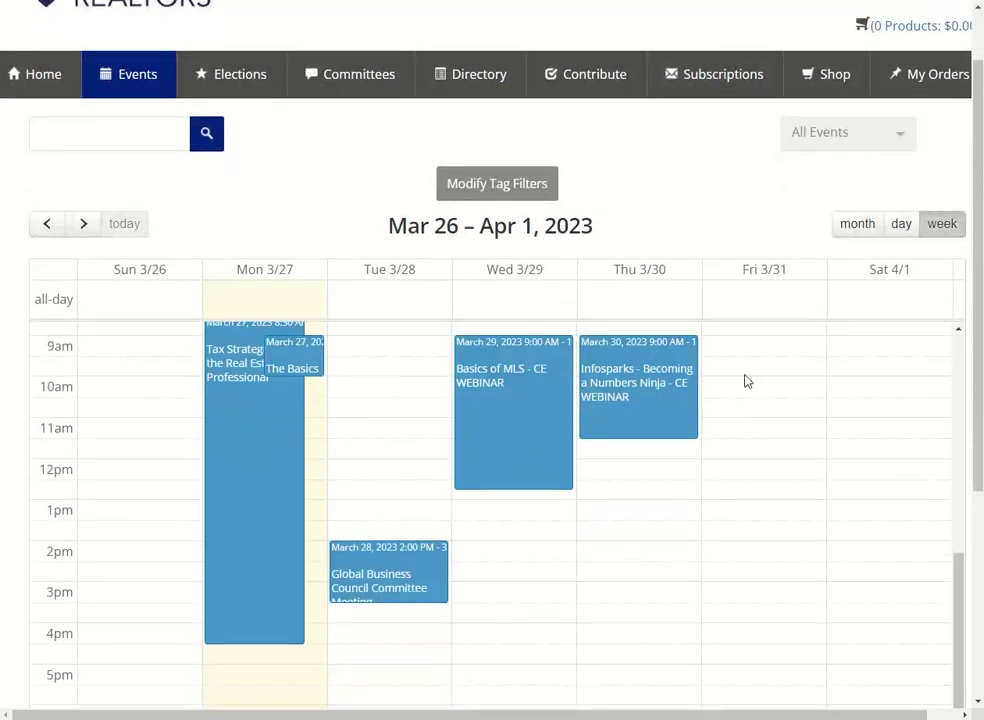
Open the March 30 Infosparks webinar and find its $42 member registration price
{"action": "left_click", "coordinate": [661, 410]}
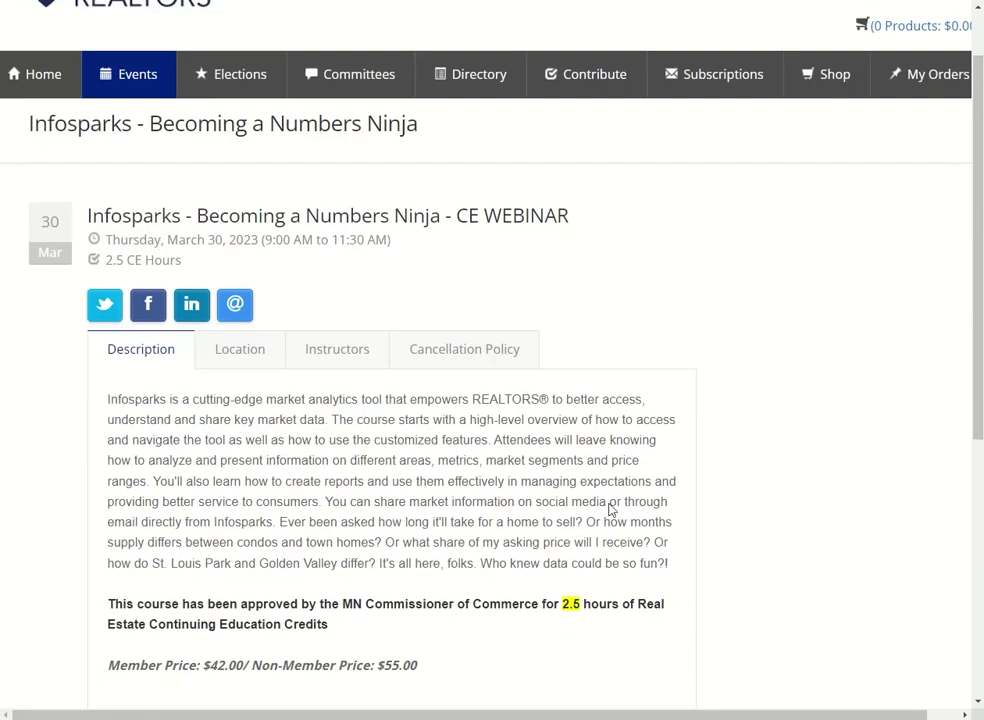
{"action": "scroll", "coordinate": [613, 634], "scroll_direction": "down", "scroll_amount": 1}
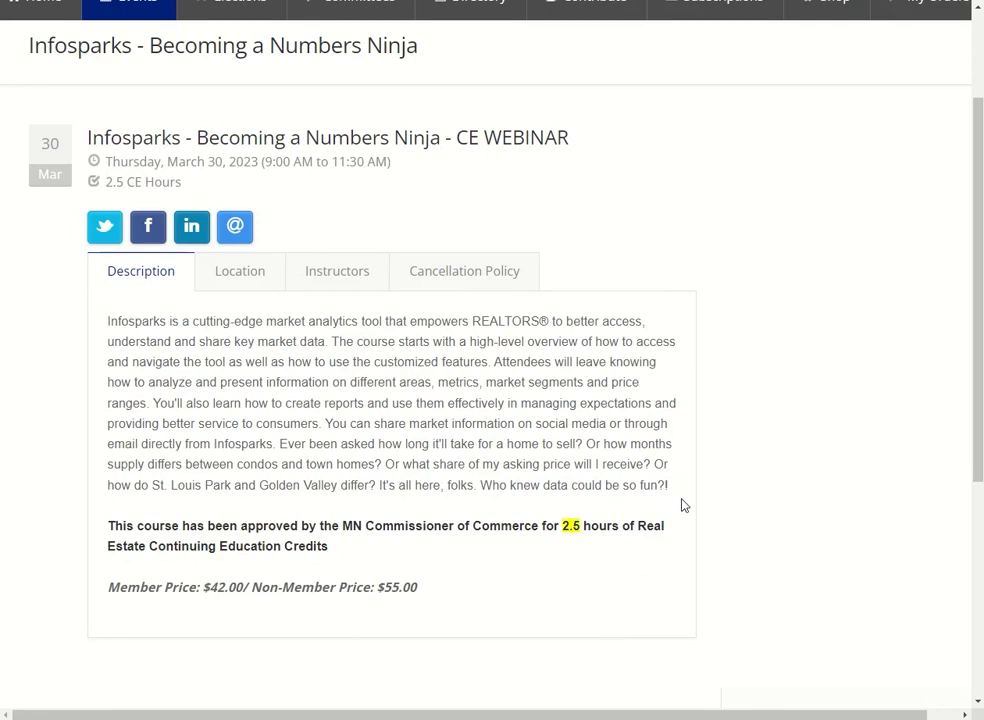
{"action": "scroll", "coordinate": [681, 505], "scroll_direction": "down", "scroll_amount": 2}
{"action": "scroll", "coordinate": [681, 501], "scroll_direction": "down", "scroll_amount": 1}
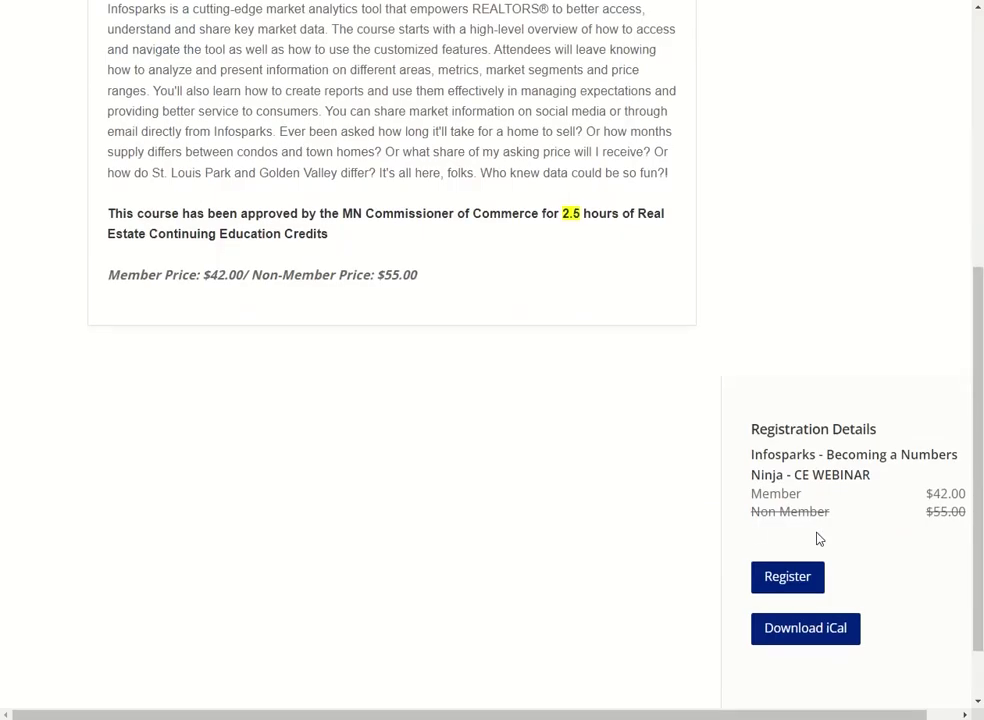
Register for the Infosparks webinar via Register & Pay and continue past the card details
{"action": "left_click", "coordinate": [787, 582]}
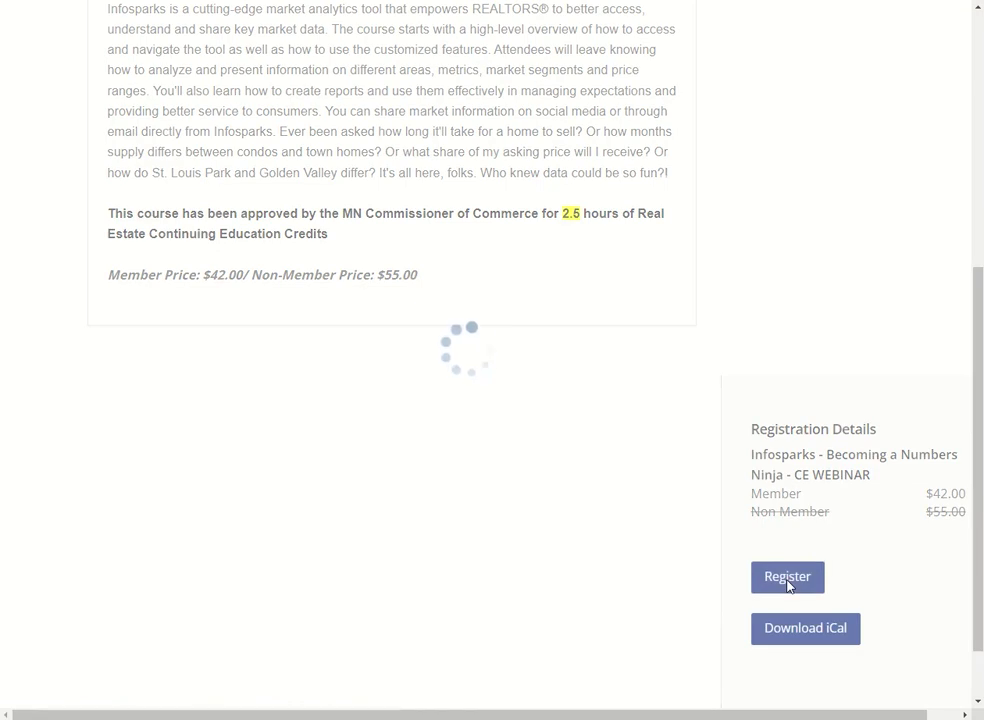
{"action": "scroll", "coordinate": [718, 551], "scroll_direction": "down", "scroll_amount": 2}
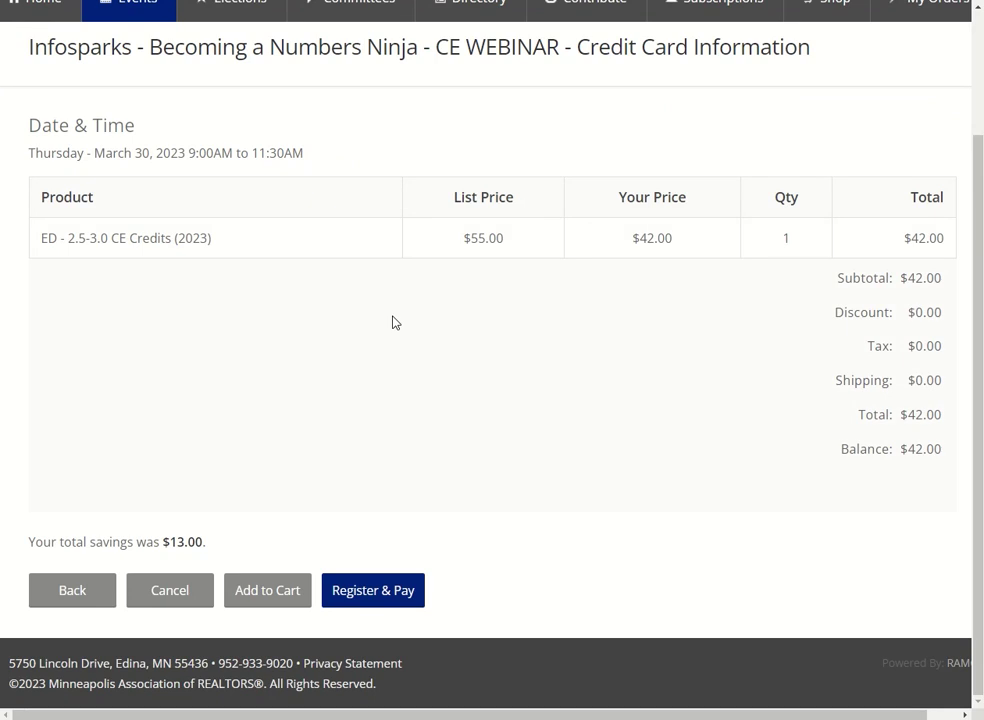
{"action": "left_click", "coordinate": [378, 595]}
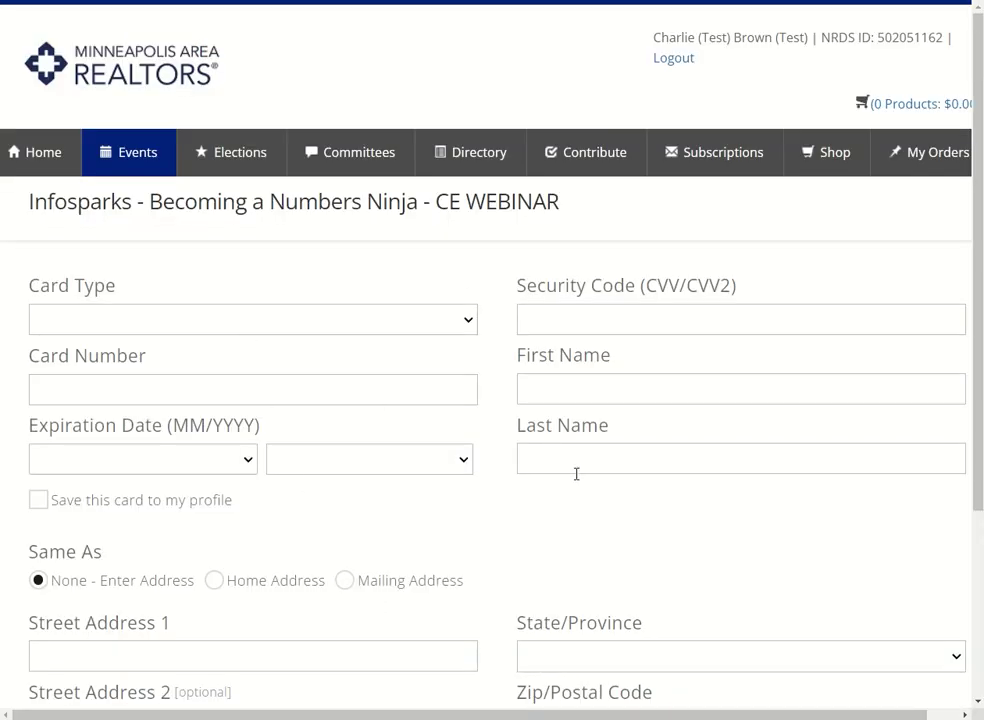
{"action": "scroll", "coordinate": [556, 584], "scroll_direction": "down", "scroll_amount": 5}
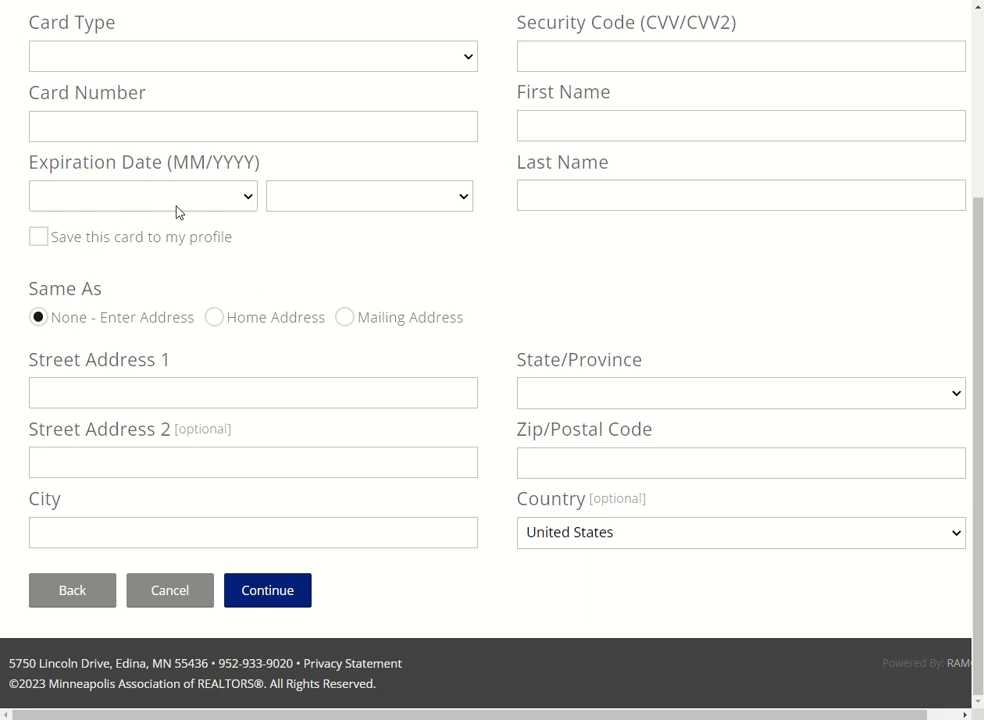
{"action": "left_click", "coordinate": [281, 604]}
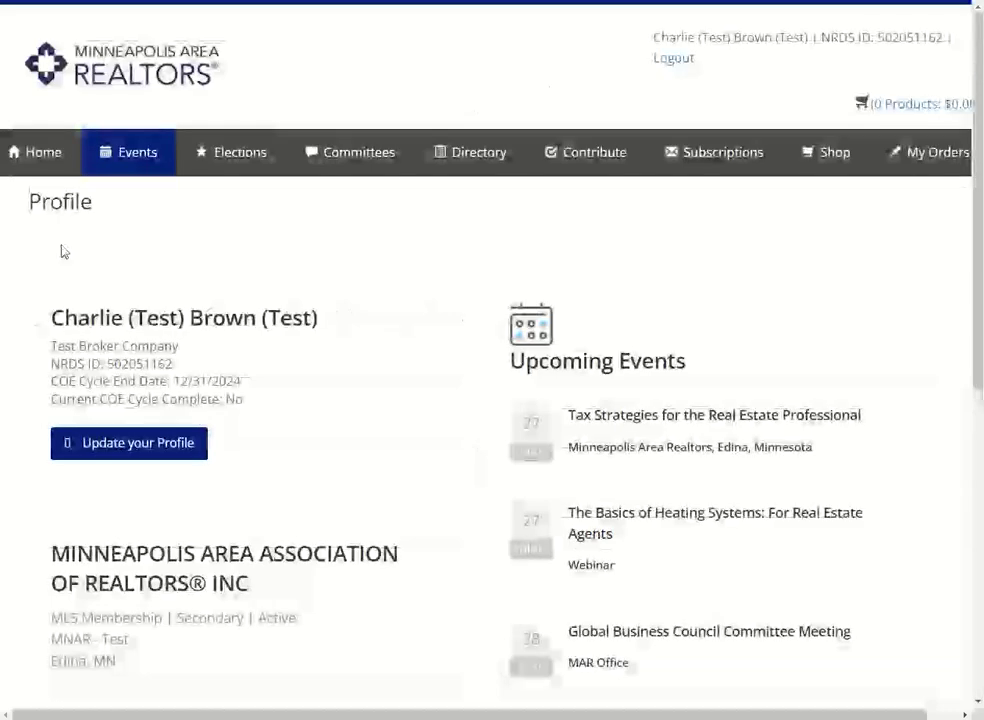
Search the Directory for REALTOR members by entering a member's last name
{"action": "left_click", "coordinate": [463, 152]}
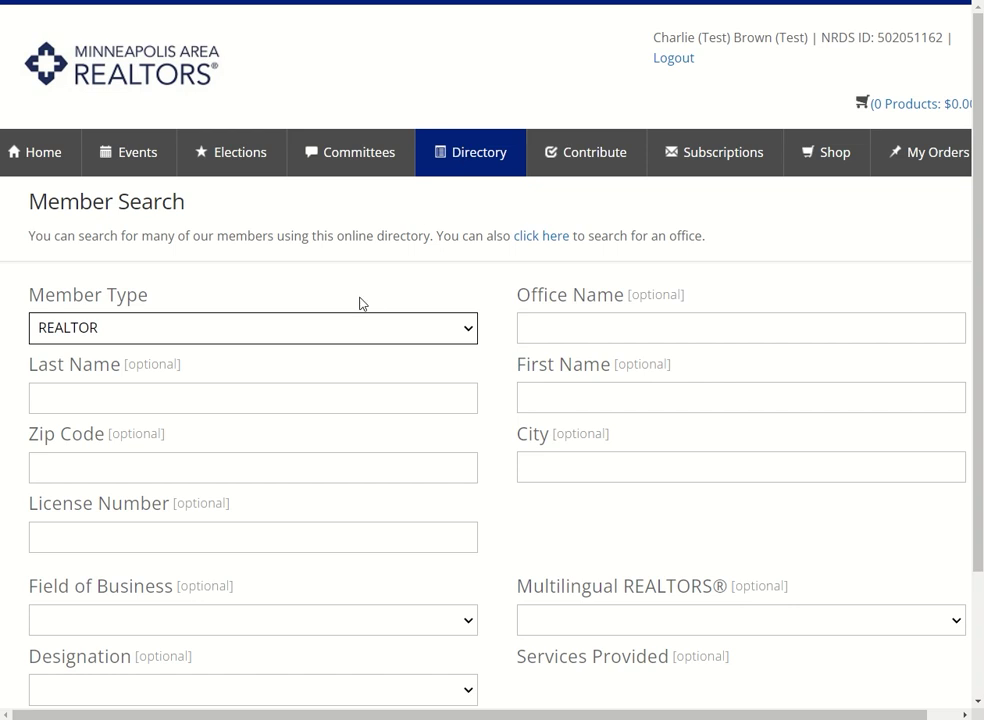
{"action": "left_click", "coordinate": [137, 328]}
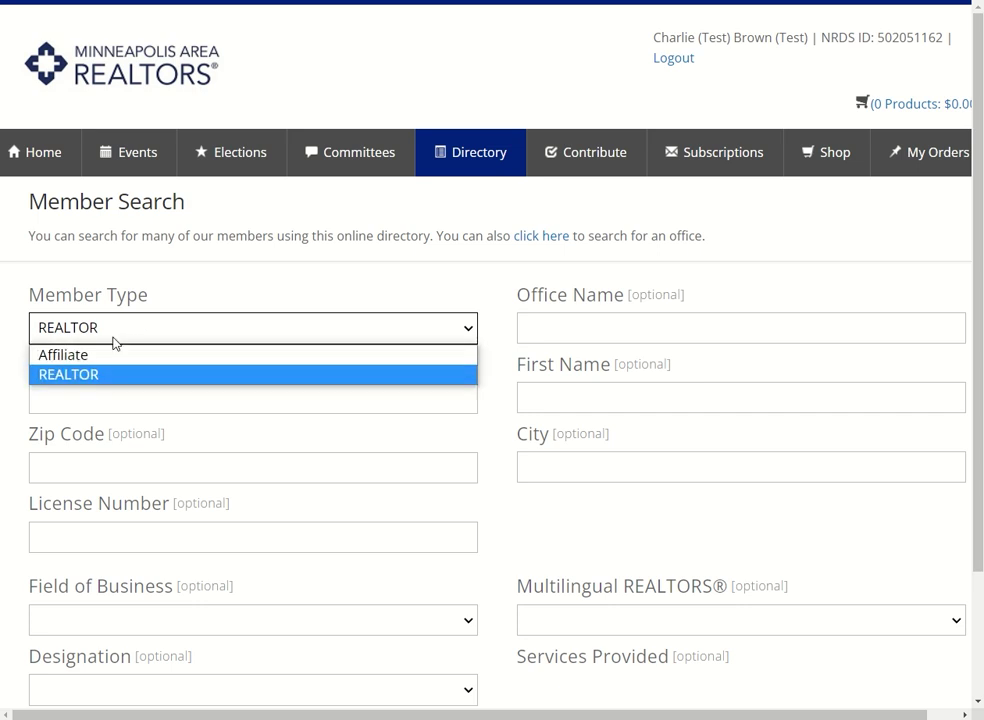
{"action": "left_click", "coordinate": [136, 430]}
{"action": "left_click", "coordinate": [125, 400]}
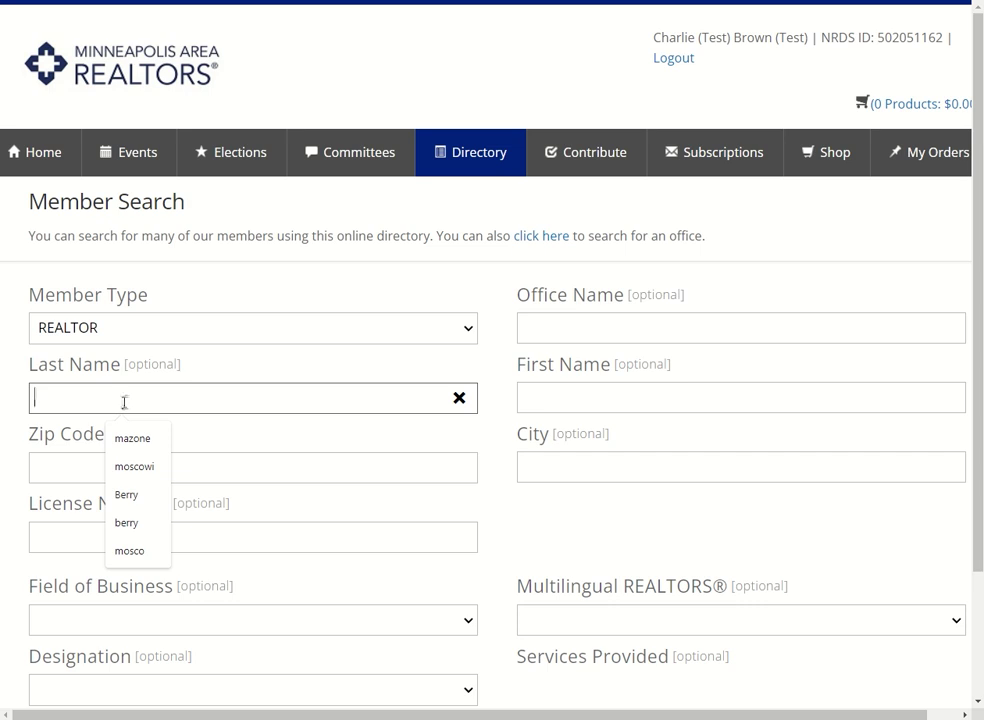
{"action": "type", "text": "moscow"}
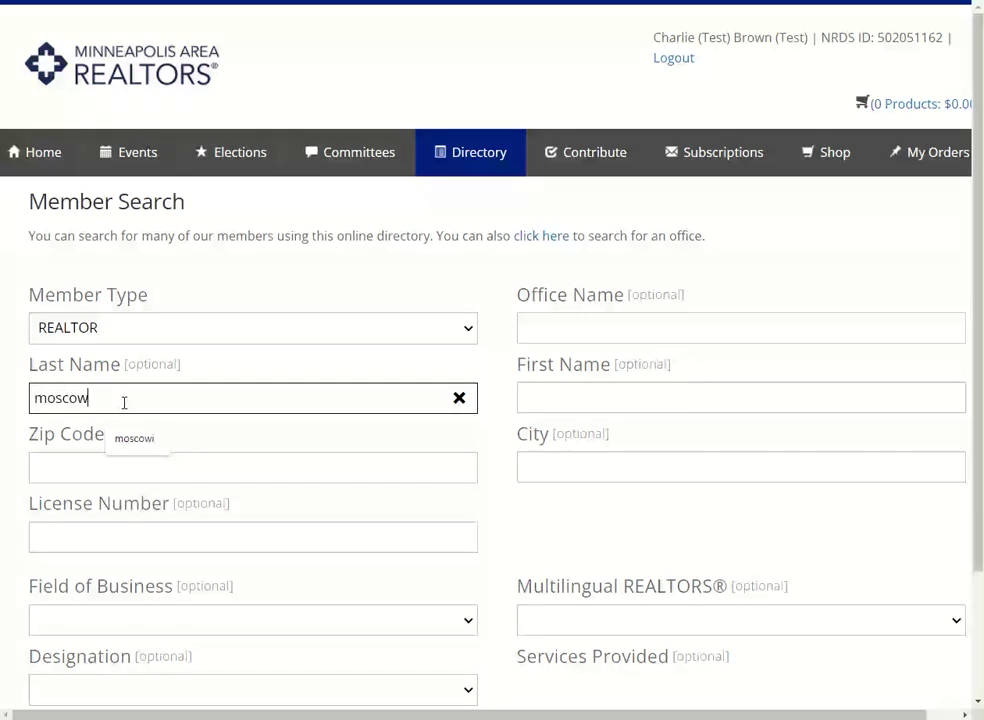
{"action": "type", "text": "itz"}
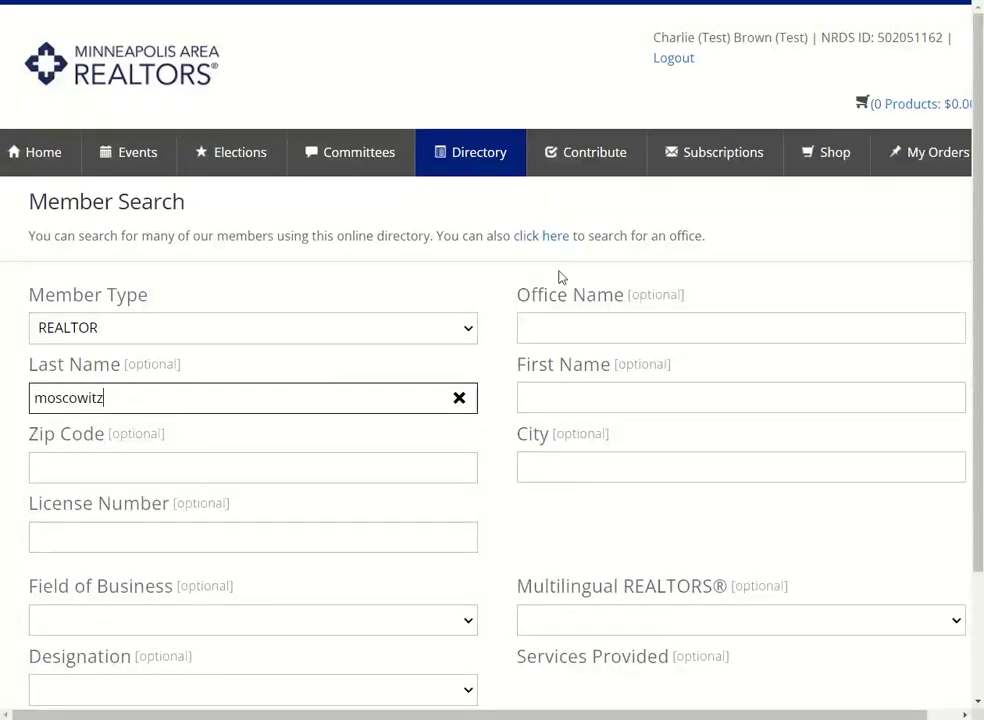
{"action": "scroll", "coordinate": [569, 532], "scroll_direction": "down", "scroll_amount": 3}
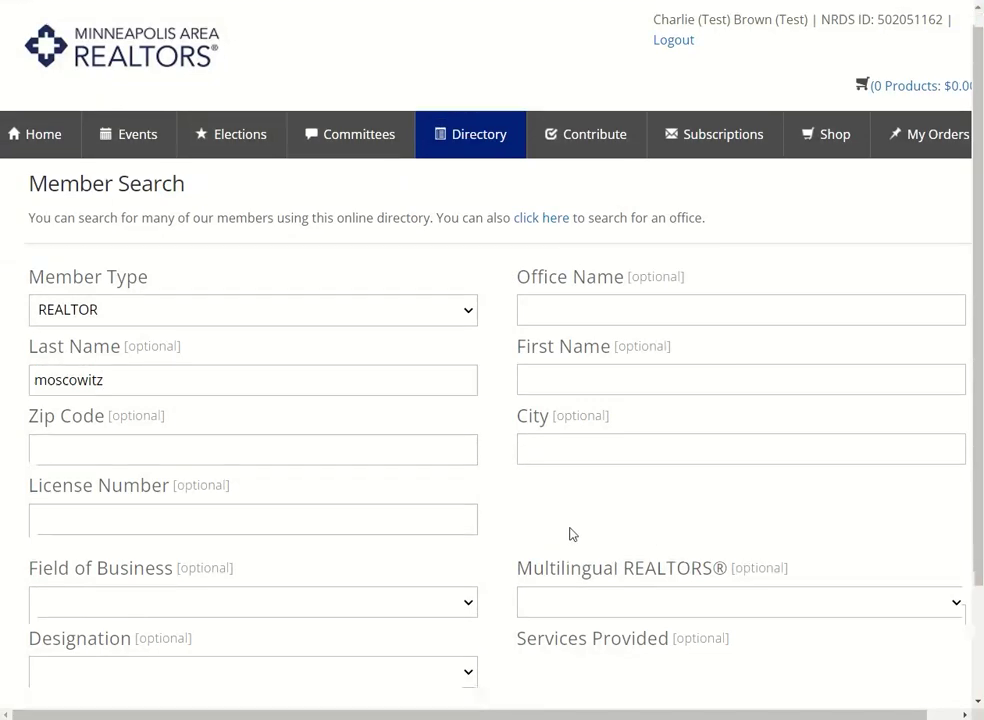
Run the member directory search and open the single matching REALTOR's Member Details page
{"action": "left_click", "coordinate": [171, 592]}
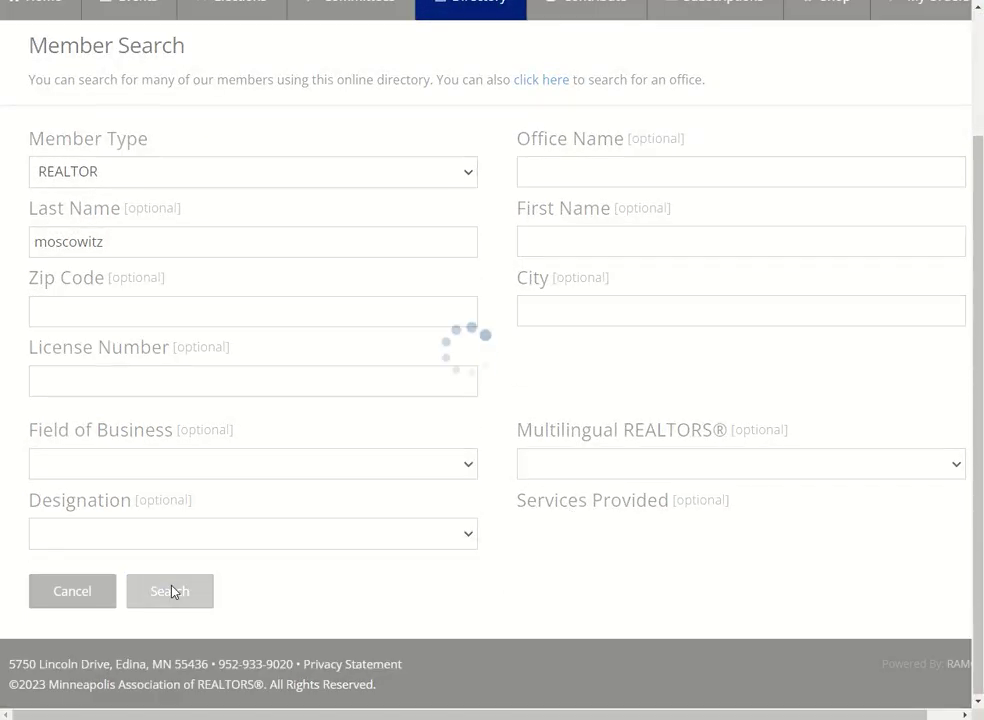
{"action": "scroll", "coordinate": [171, 592], "scroll_direction": "down", "scroll_amount": 1}
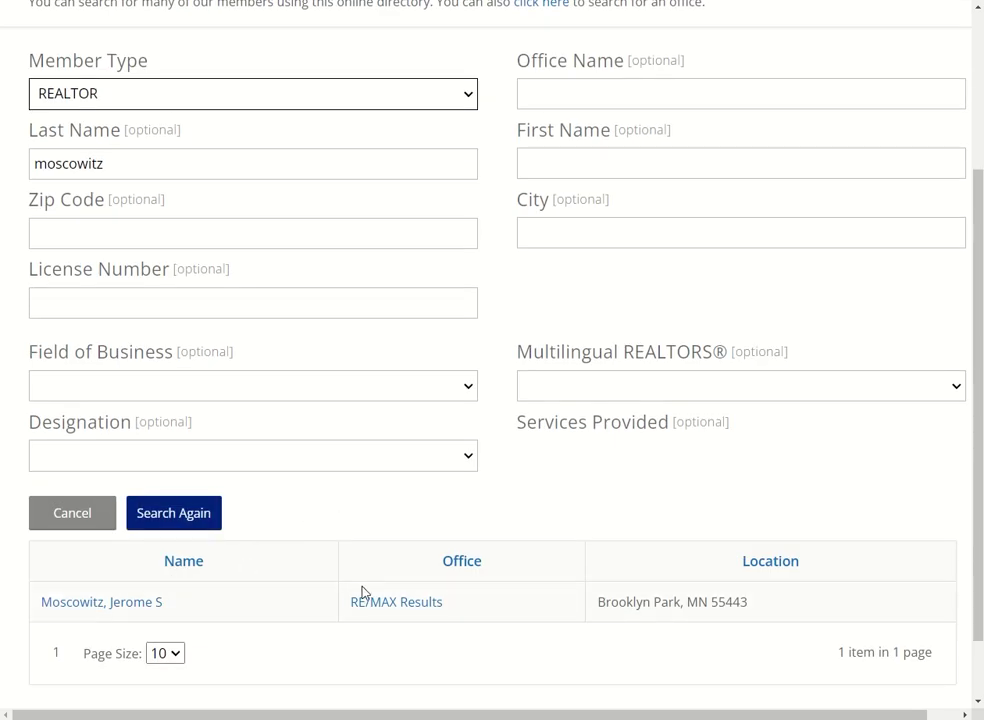
{"action": "left_click", "coordinate": [90, 603]}
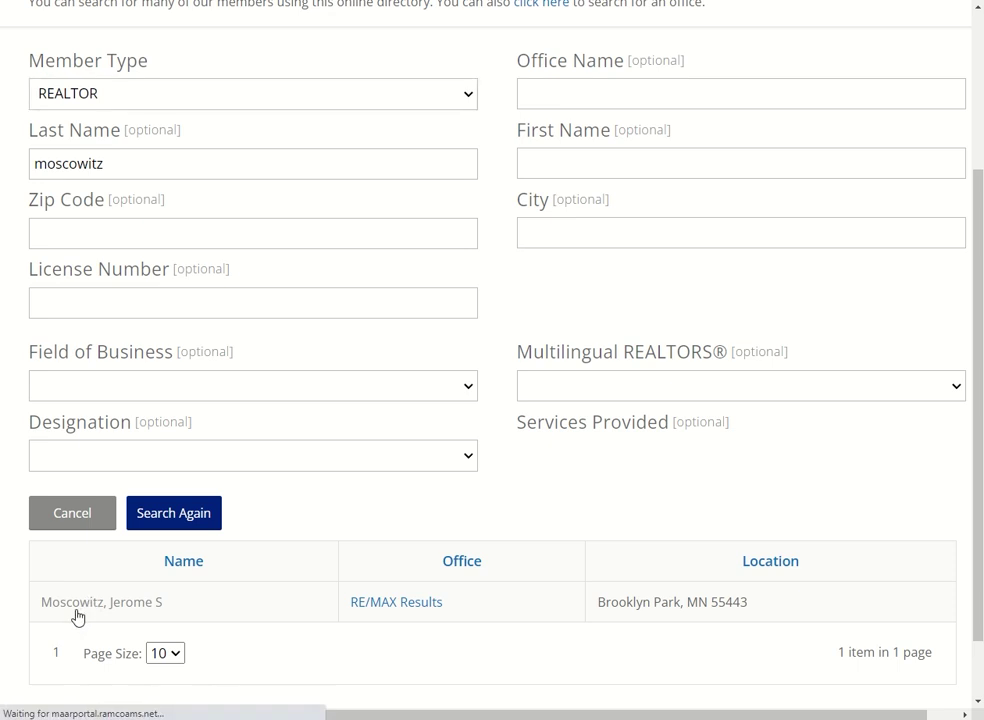